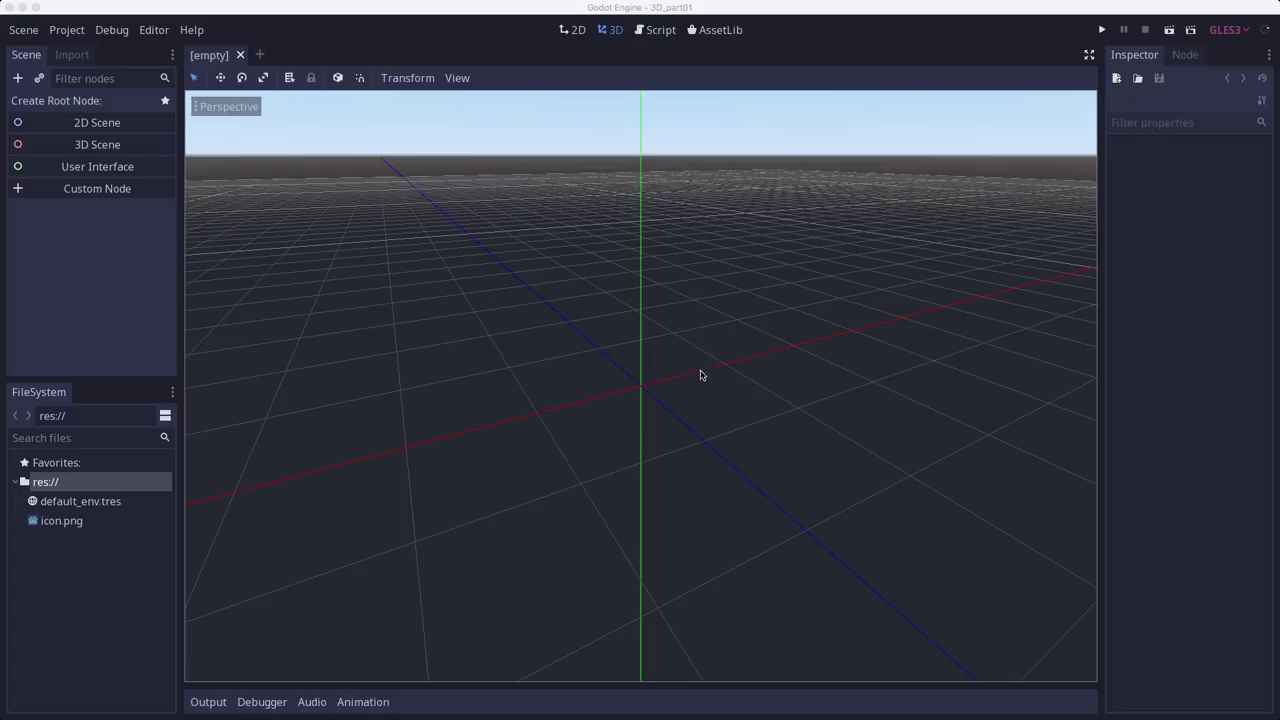
# Orbit, pan and freelook around the empty 3D grid.
pyautogui.scroll(5, 664, 362)
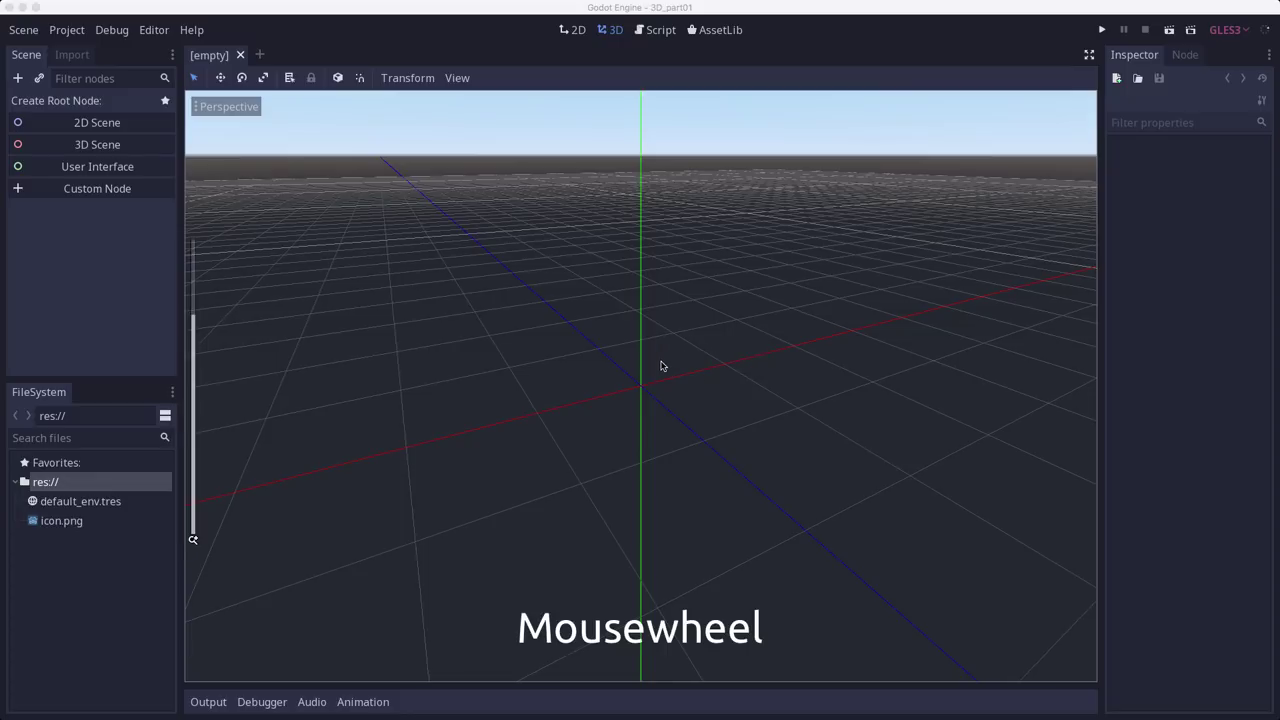
pyautogui.scroll(-8, 661, 366)
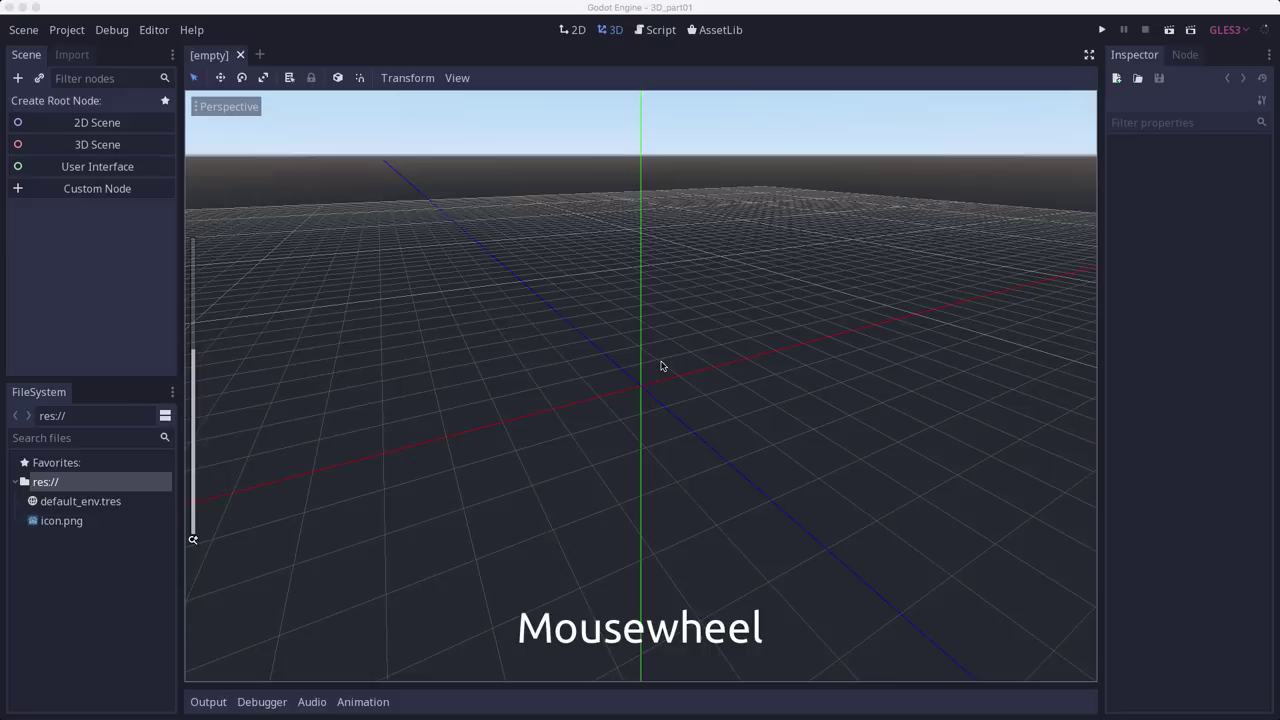
pyautogui.moveTo(660, 363); pyautogui.dragTo(753, 395, button='middle')
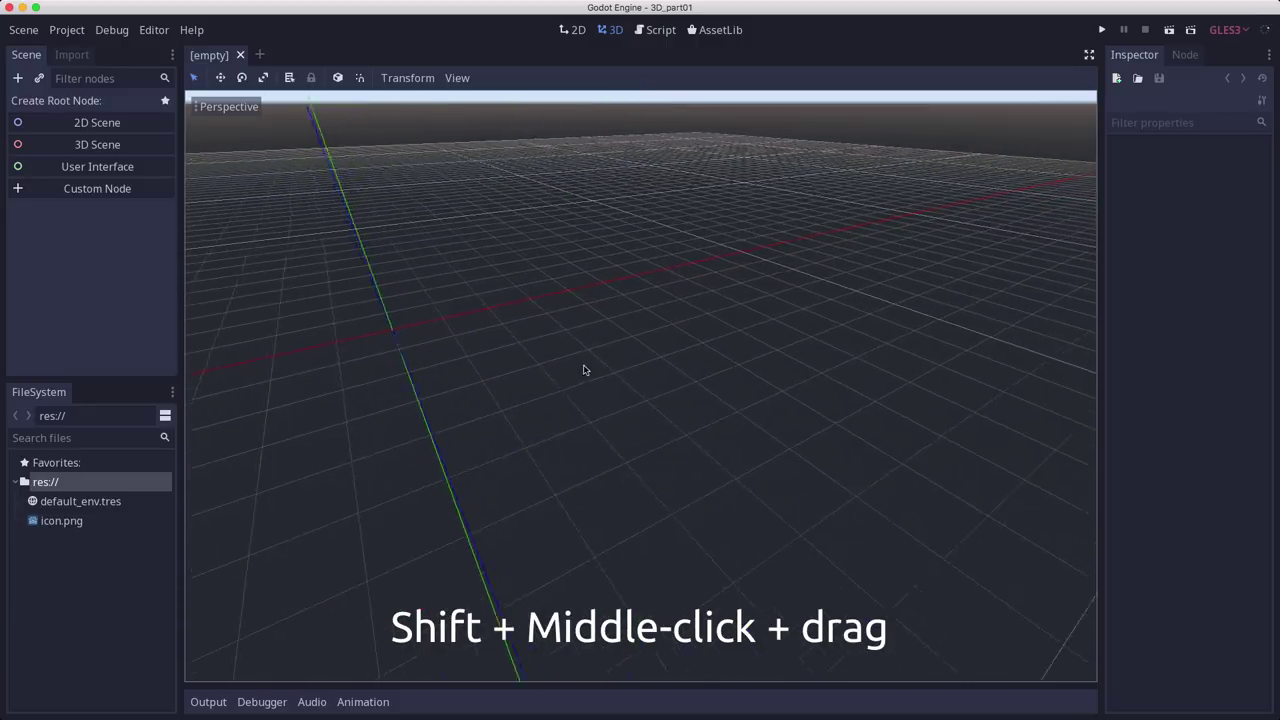
pyautogui.keyDown('shift'); pyautogui.moveTo(585, 370); pyautogui.dragTo(714, 368, button='middle'); pyautogui.keyUp('shift')
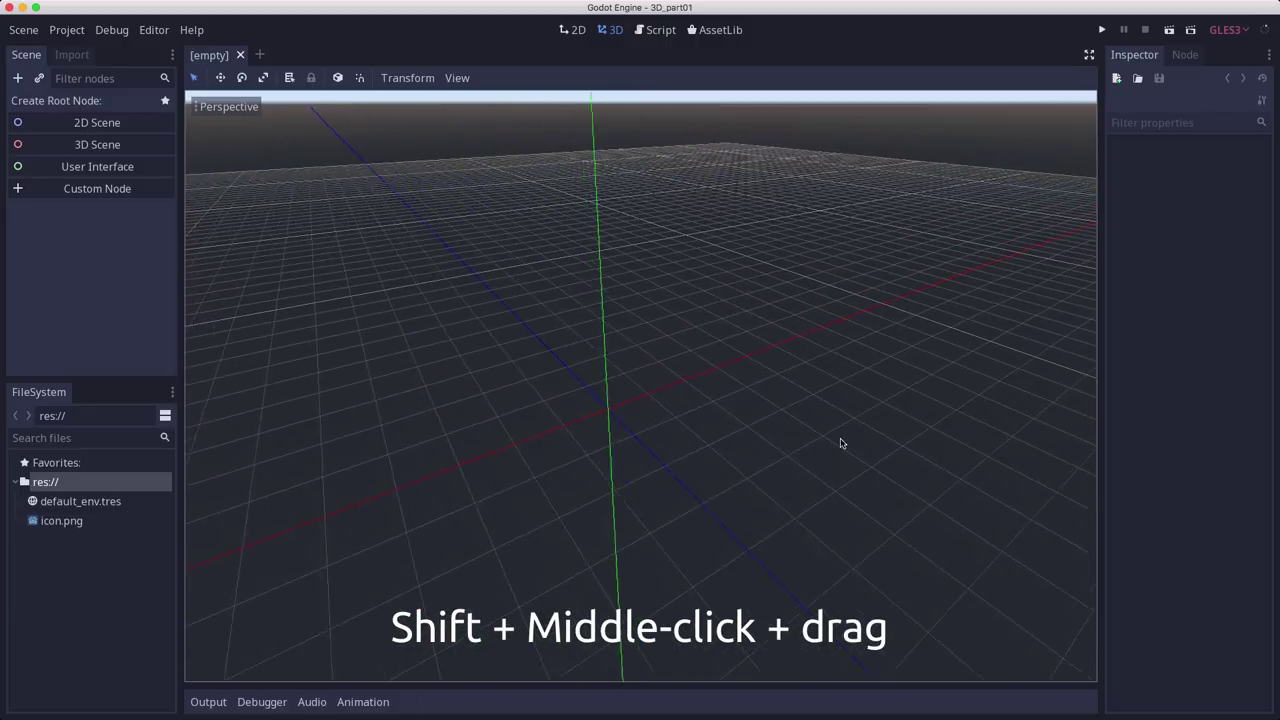
pyautogui.keyDown('shift'); pyautogui.moveTo(840, 443); pyautogui.dragTo(849, 439, button='middle'); pyautogui.keyUp('shift')
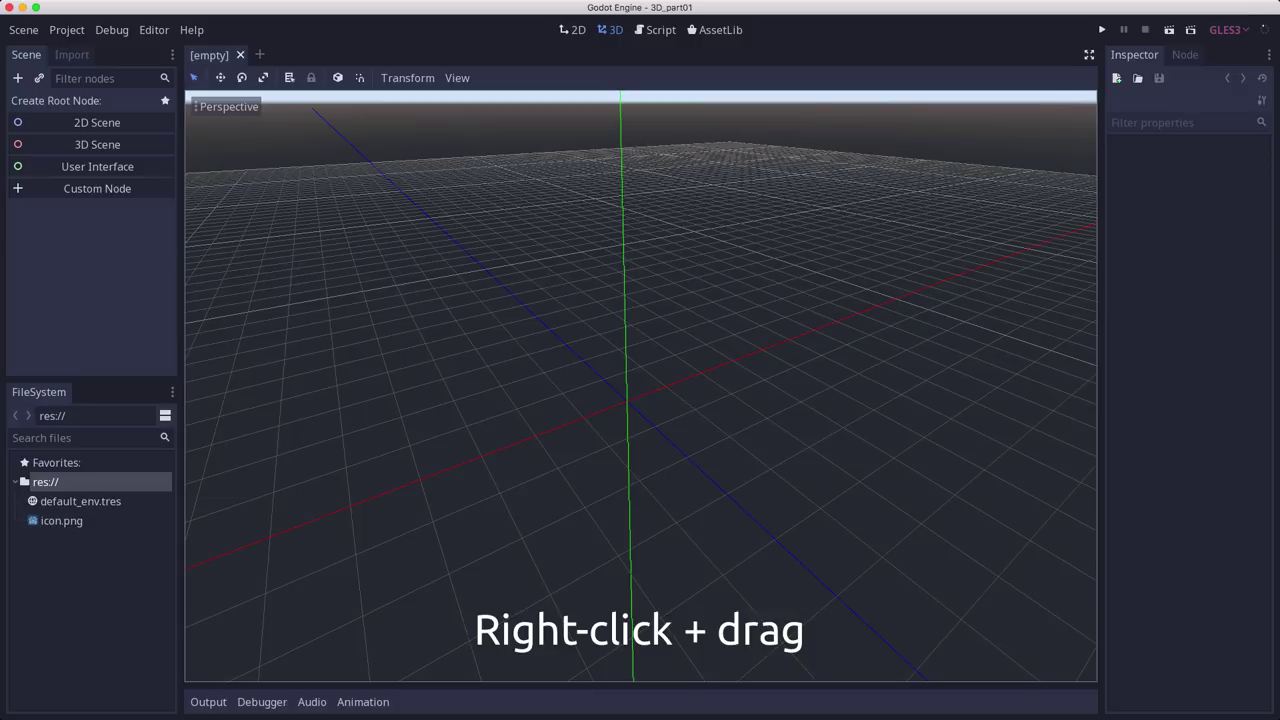
pyautogui.moveTo(849, 439); pyautogui.dragTo(640, 430, button='right')
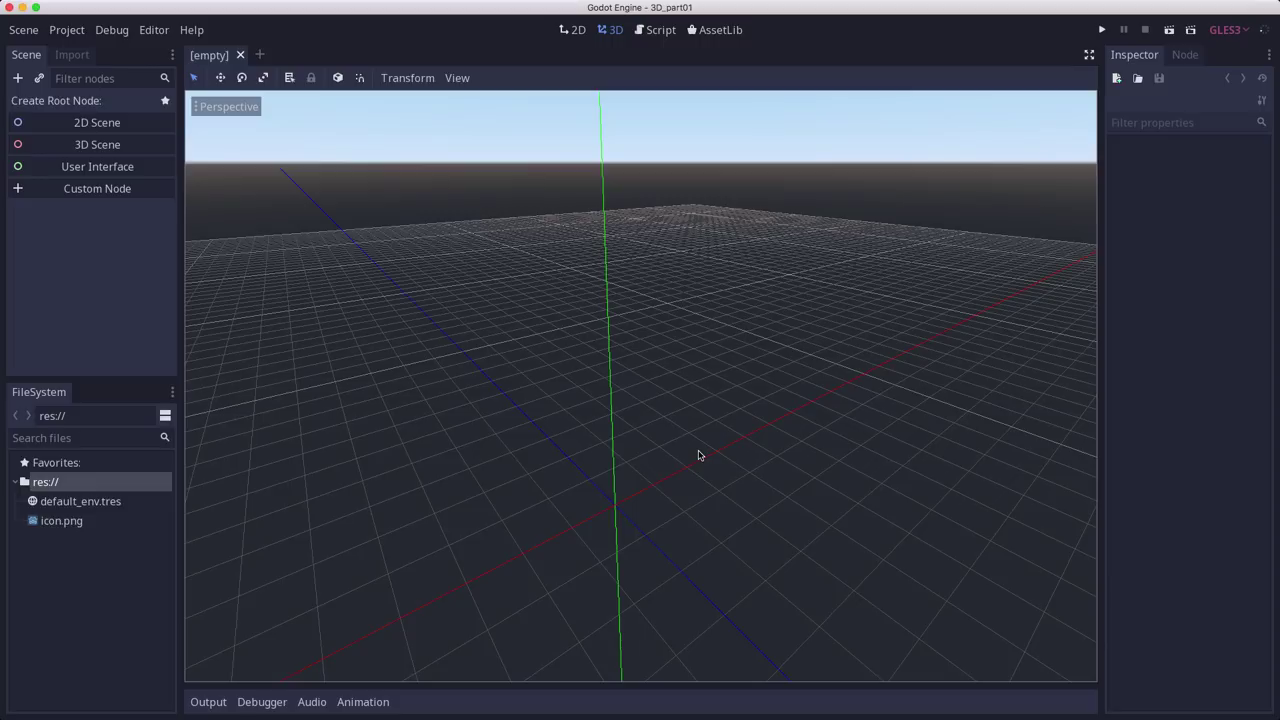
pyautogui.hotkey('shift', 'f')
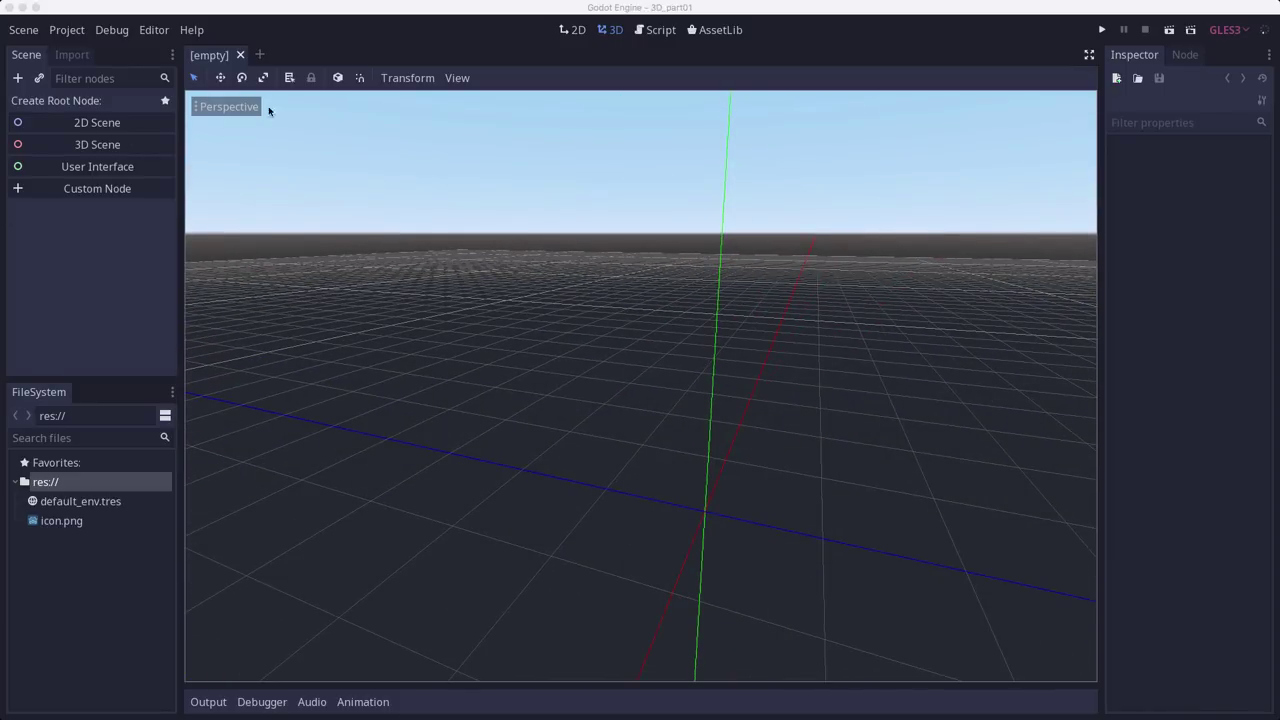
# Cycle the viewport through the Top, Front, Rear, Bottom and Left preset views.
pyautogui.click(238, 107)
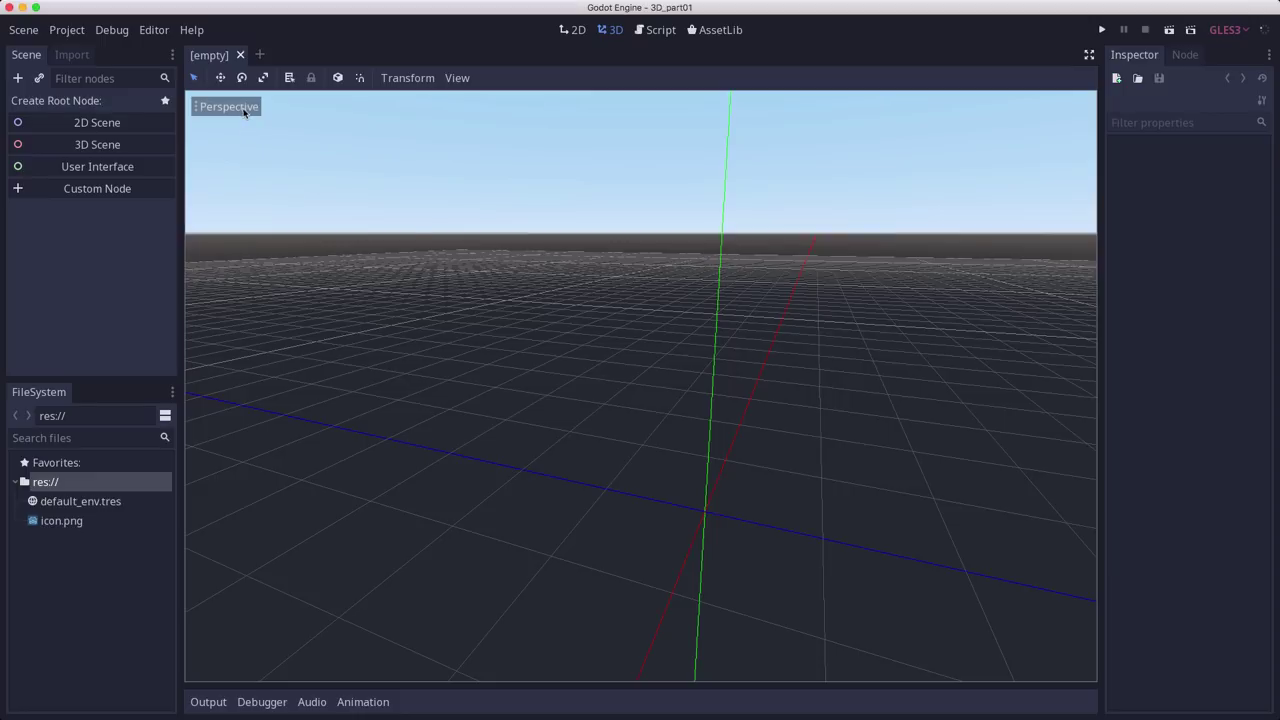
pyautogui.click(240, 108)
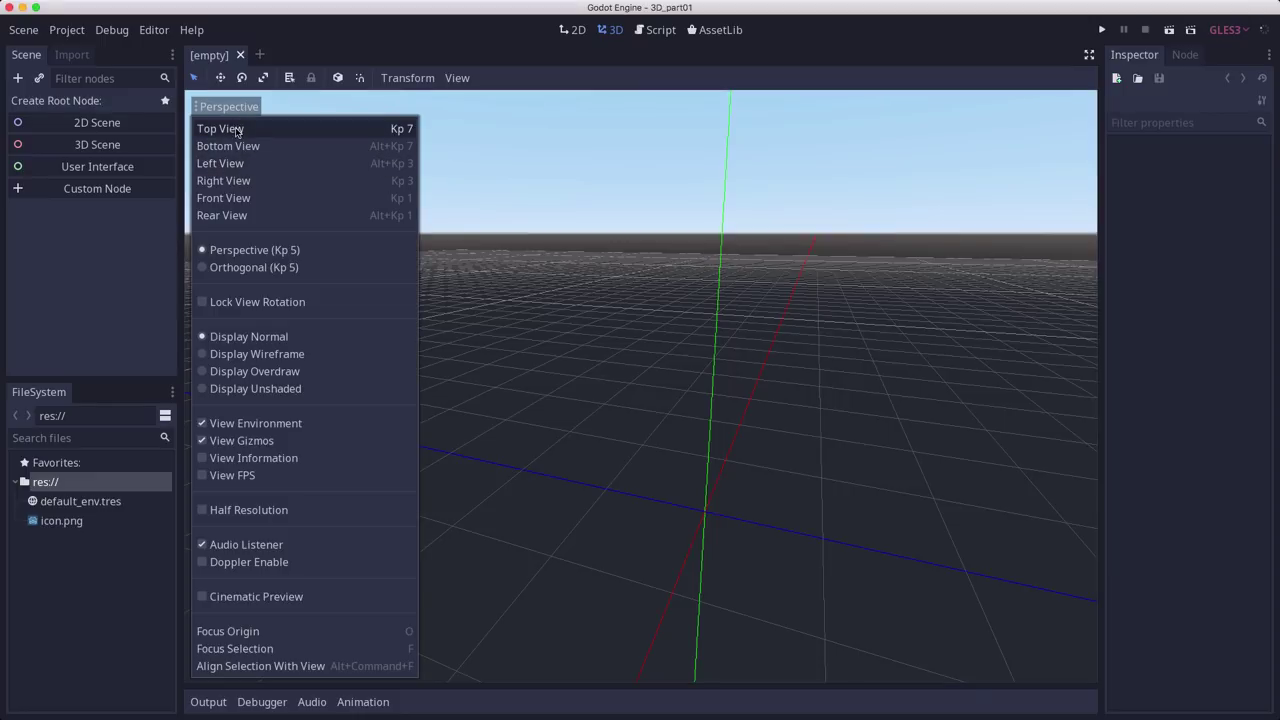
pyautogui.click(236, 131)
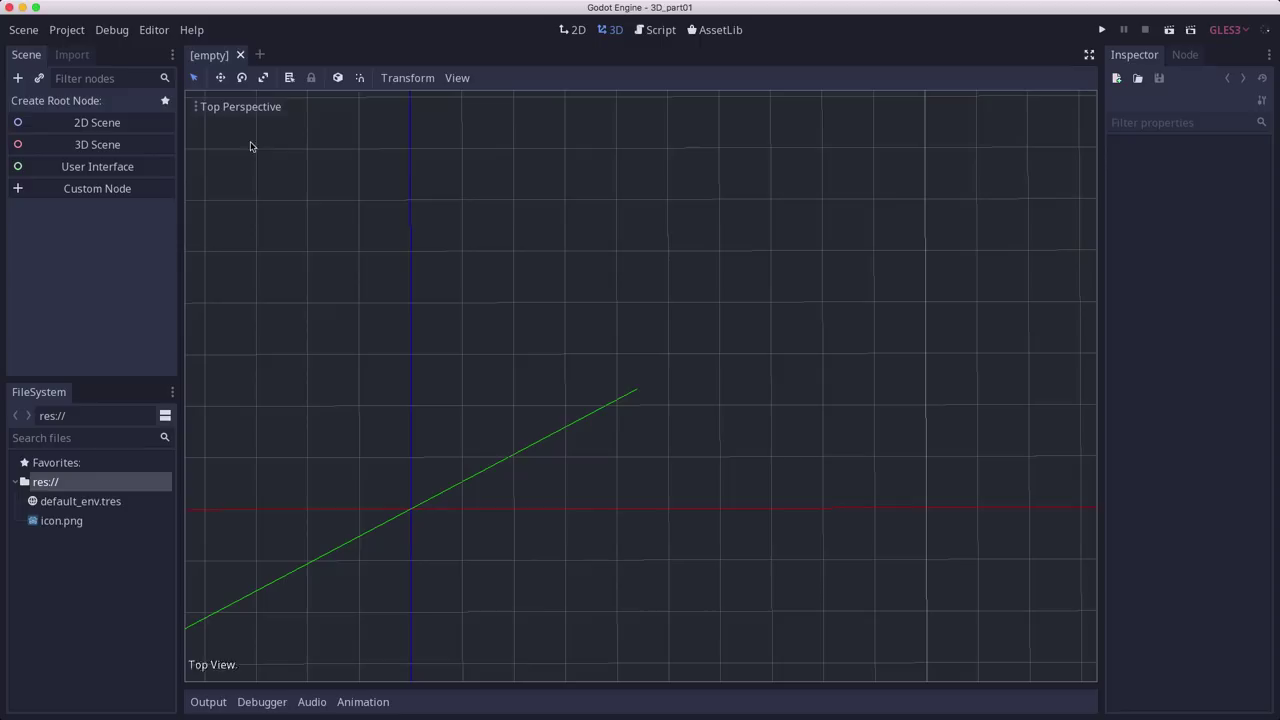
pyautogui.click(228, 110)
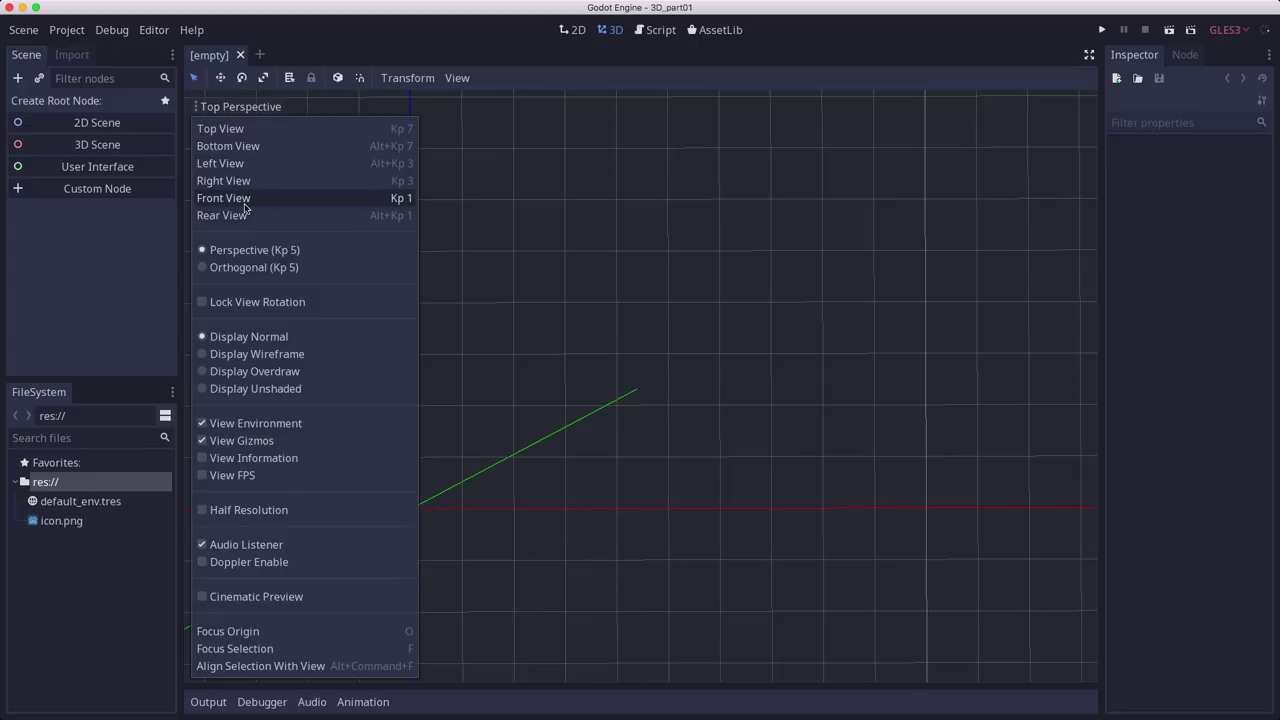
pyautogui.click(245, 203)
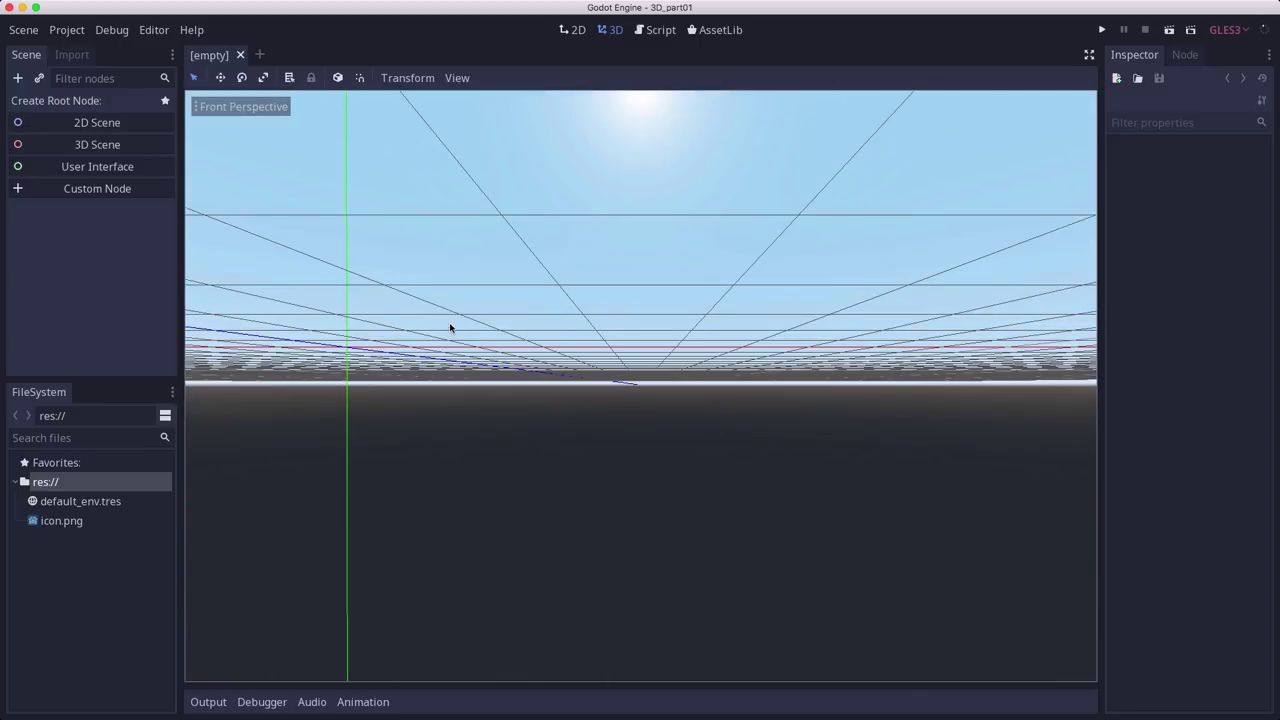
pyautogui.keyDown('shift'); pyautogui.moveTo(446, 326); pyautogui.dragTo(677, 404, button='middle'); pyautogui.keyUp('shift')
pyautogui.click(252, 107)
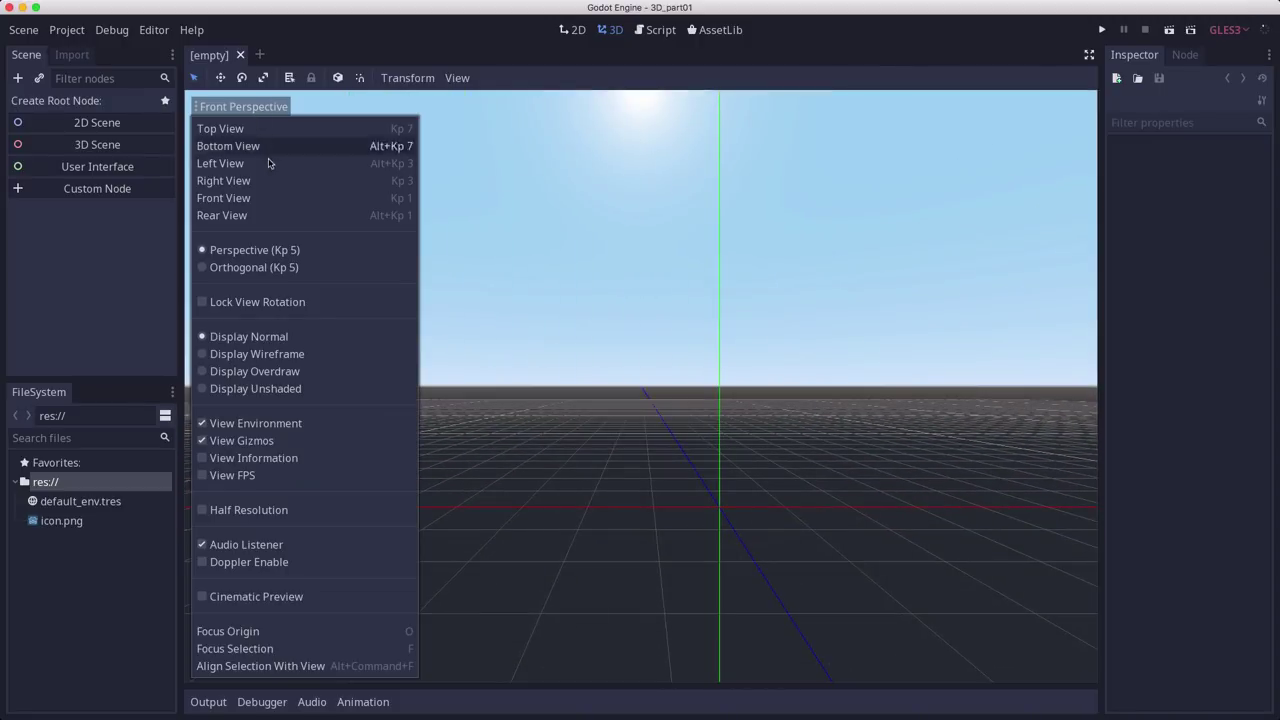
pyautogui.click(242, 218)
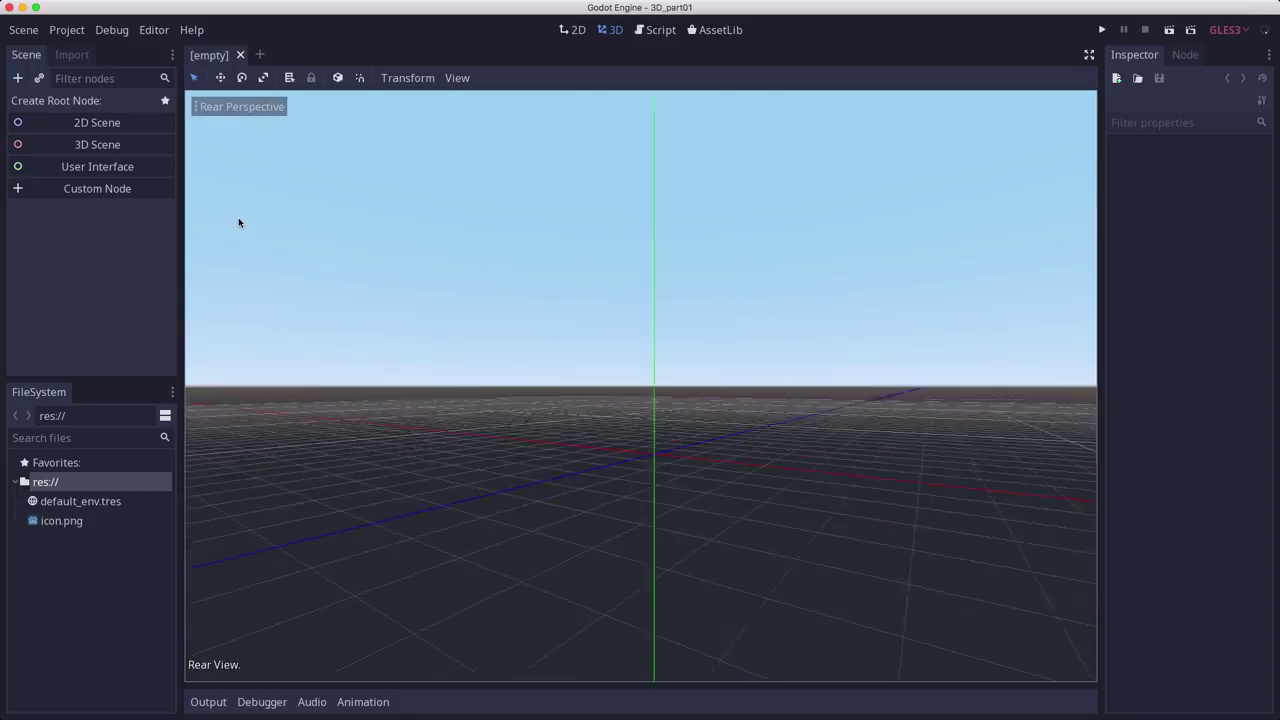
pyautogui.click(240, 106)
pyautogui.click(243, 147)
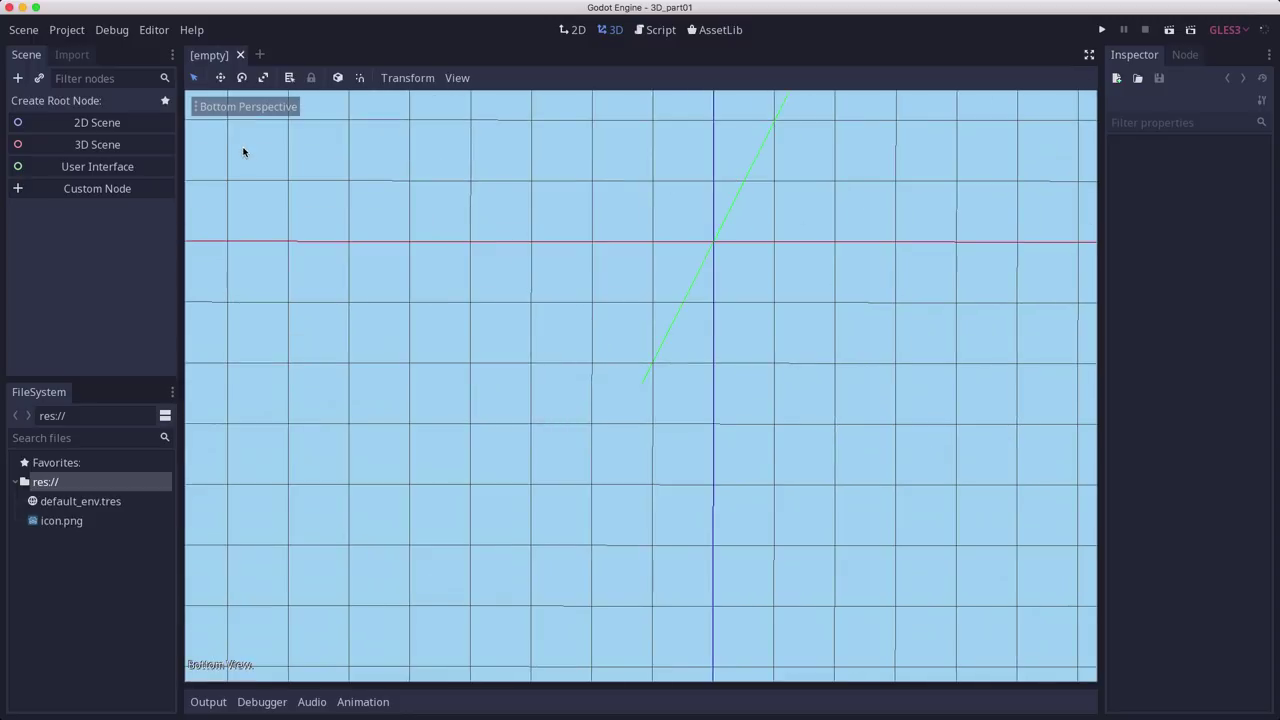
pyautogui.click(240, 107)
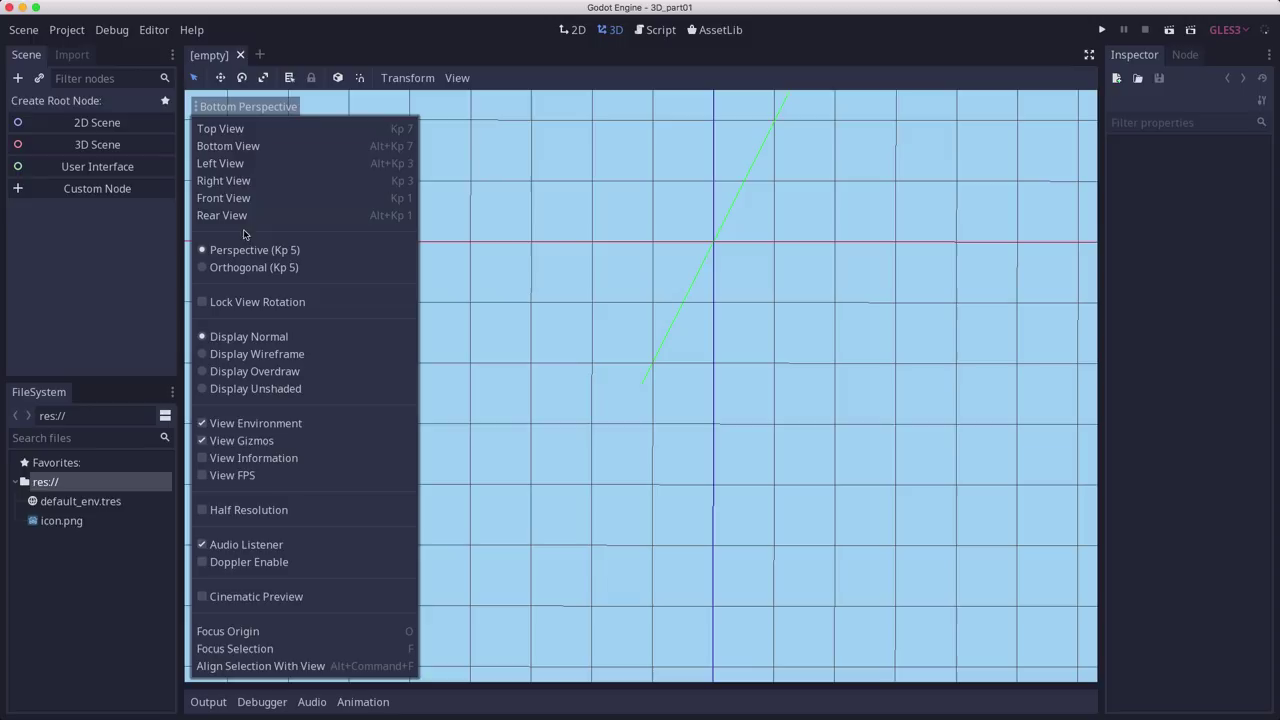
pyautogui.click(220, 163)
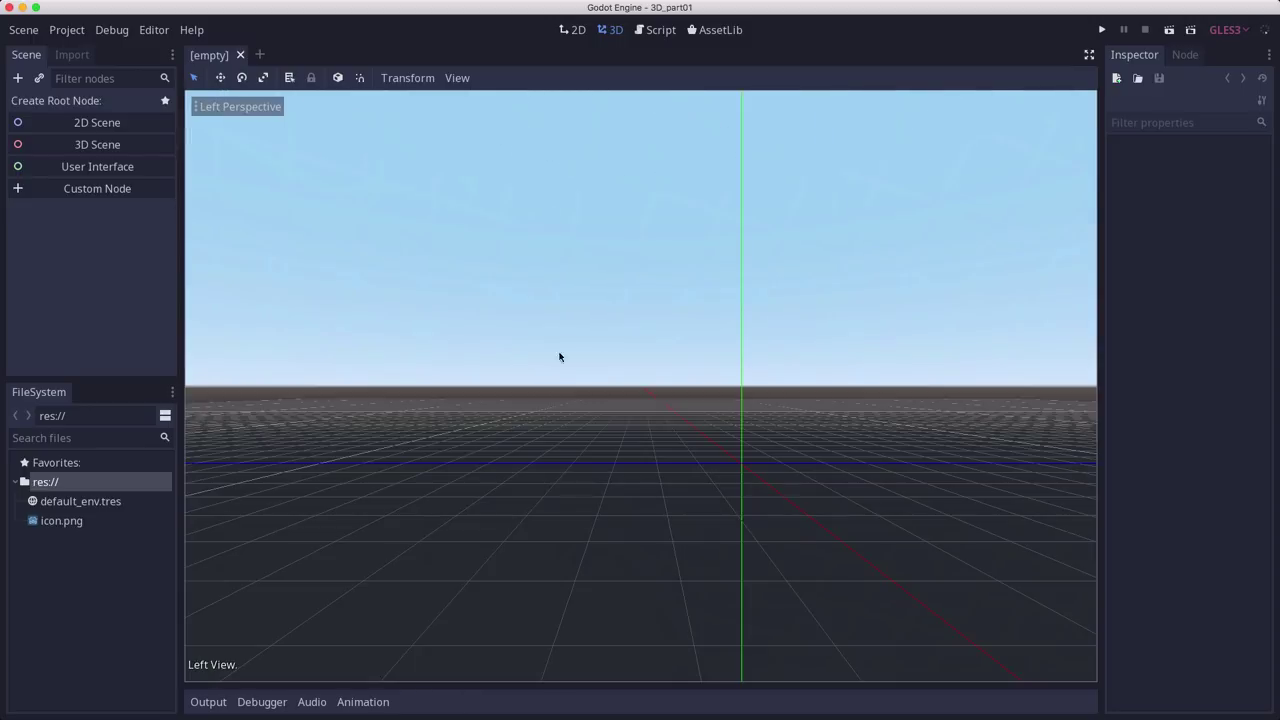
pyautogui.moveTo(560, 357); pyautogui.dragTo(285, 661, button='middle')
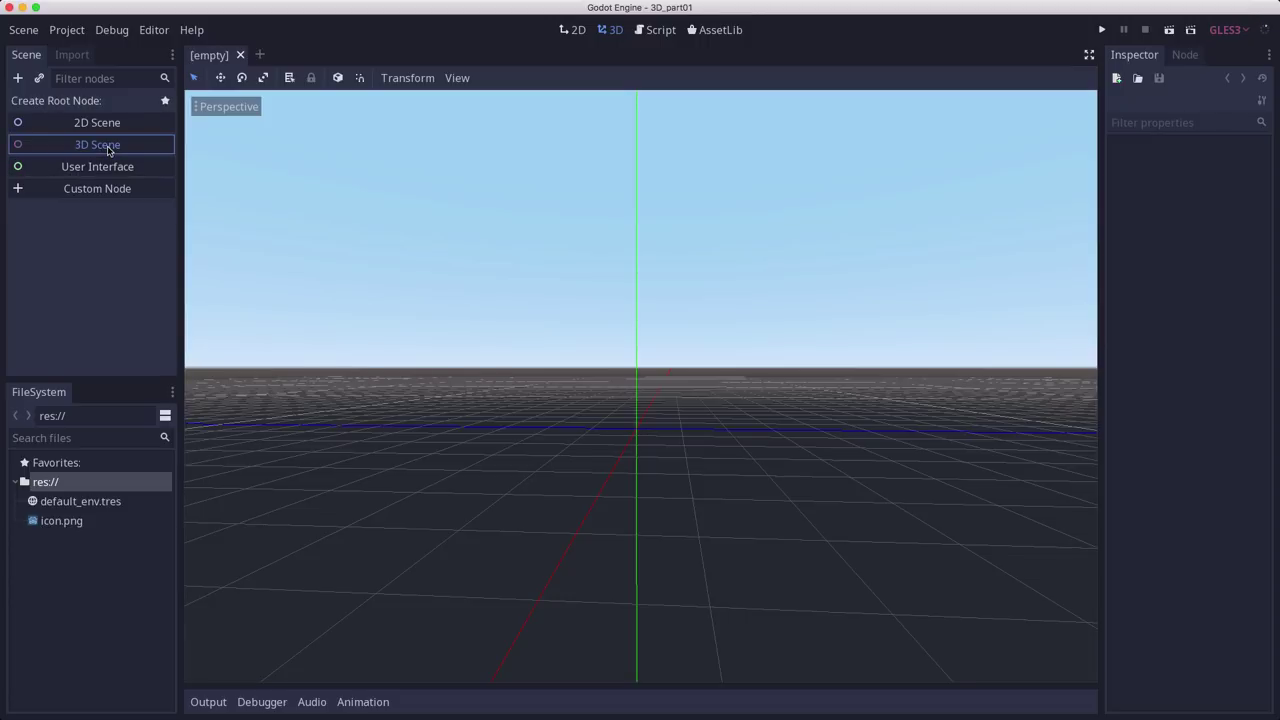
# Create a 3D Scene root, adding a Spatial node, and view it from above.
pyautogui.click(108, 150)
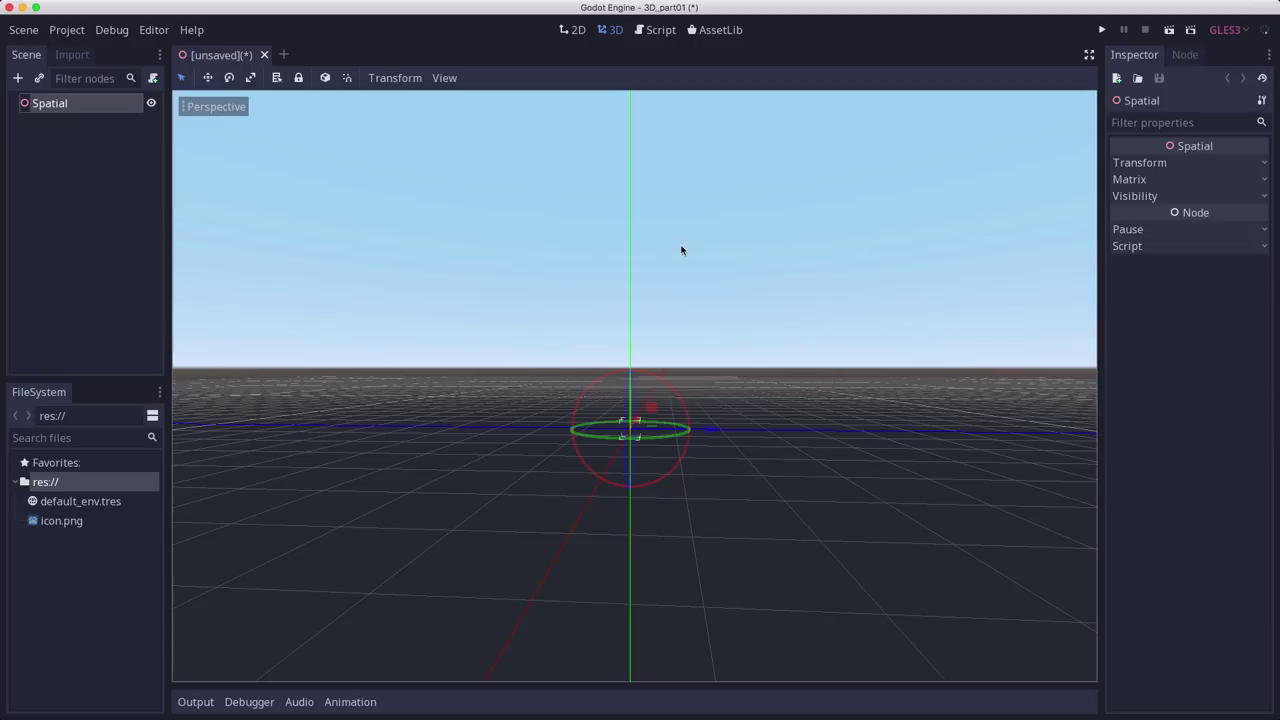
pyautogui.moveTo(683, 337); pyautogui.dragTo(737, 378, button='middle')
pyautogui.scroll(3, 694, 391)
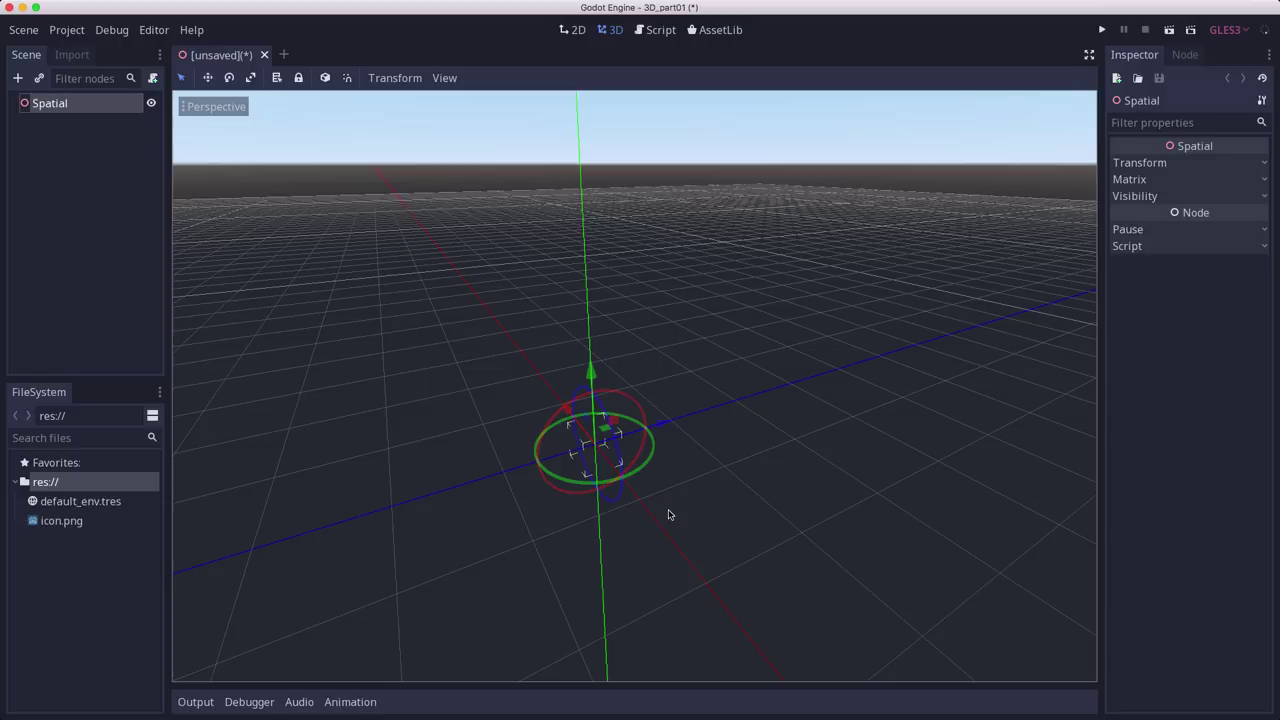
# Nudge Spatial along Y and Z, undo the Z move, then rotate it about 88 degrees.
pyautogui.scroll(-5, 693, 458)
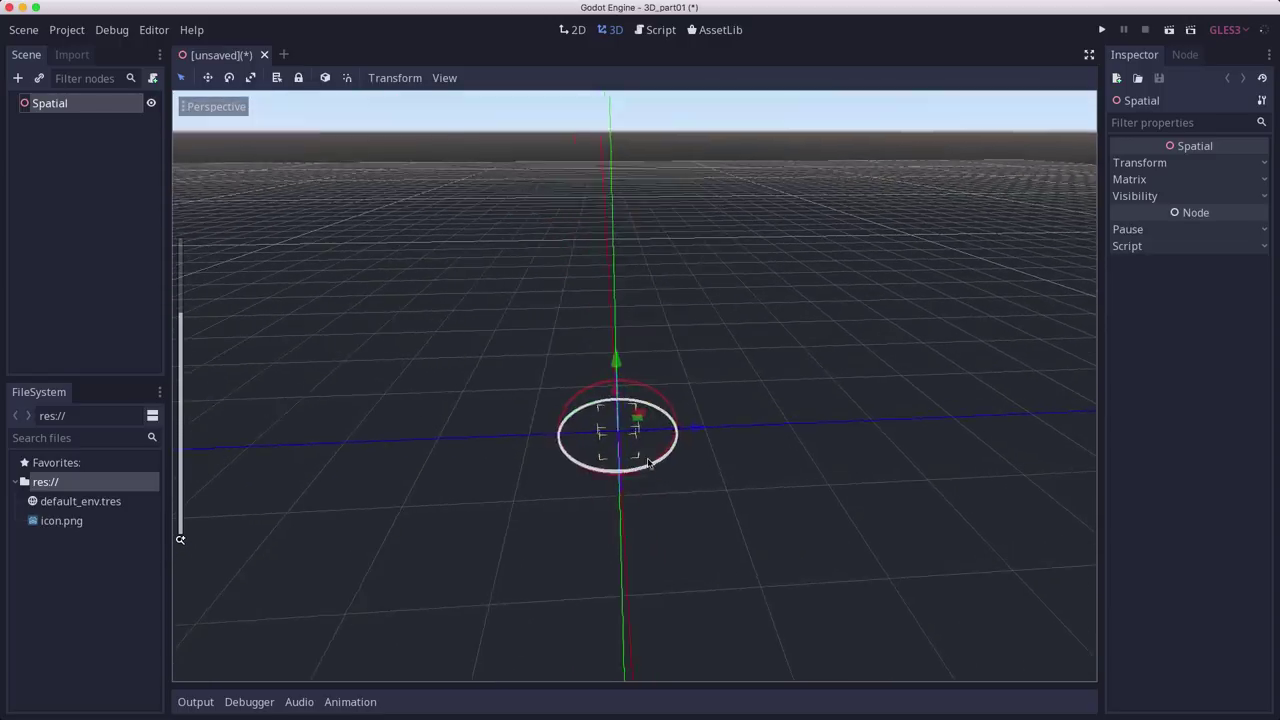
pyautogui.moveTo(589, 371)
pyautogui.mouseDown()
pyautogui.moveTo(594, 233)
pyautogui.moveTo(591, 457)
pyautogui.moveTo(586, 309)
pyautogui.moveTo(581, 372)
pyautogui.mouseUp()
pyautogui.moveTo(657, 423); pyautogui.dragTo(745, 400)
pyautogui.hotkey('ctrl', 'z')
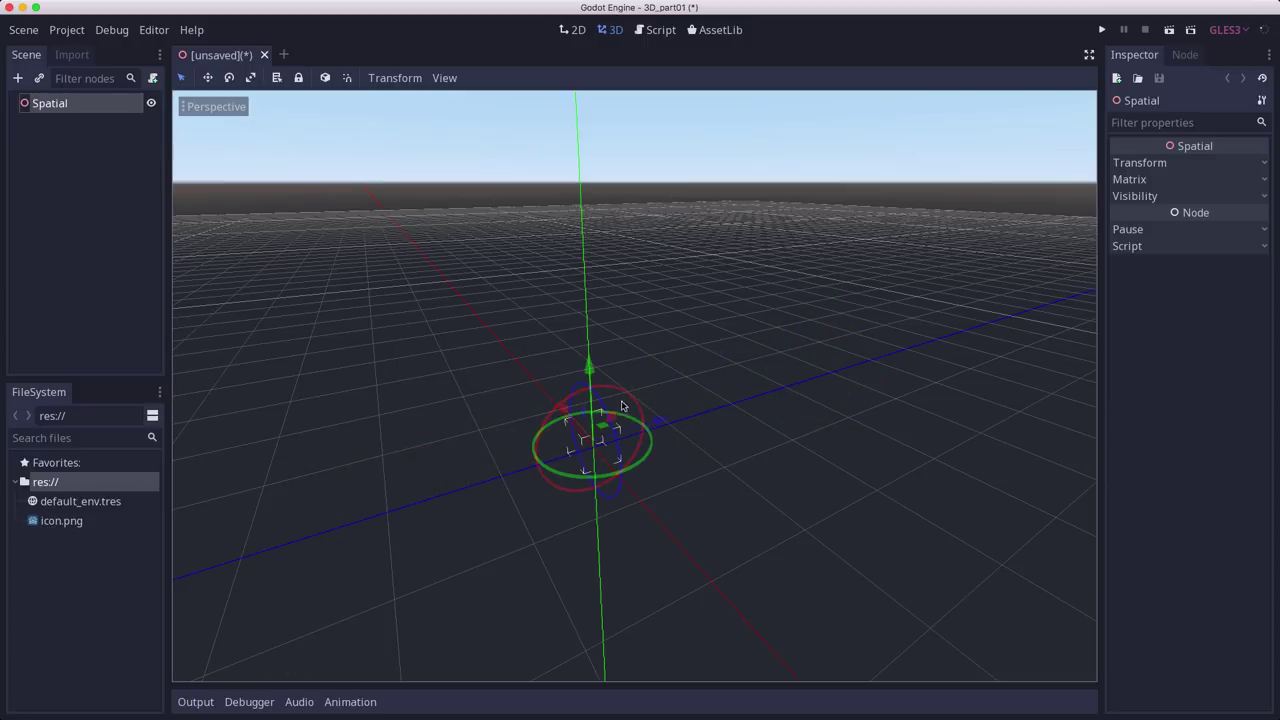
pyautogui.scroll(2, 615, 408)
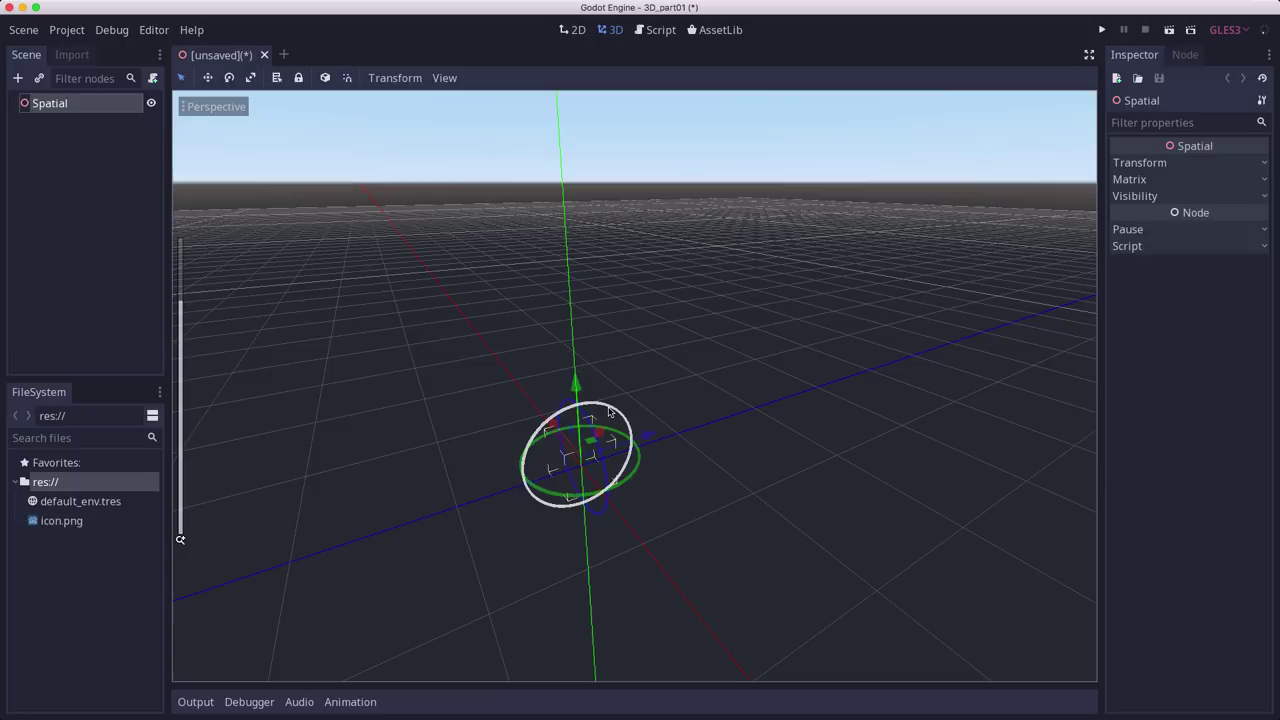
pyautogui.moveTo(610, 410); pyautogui.dragTo(651, 389)
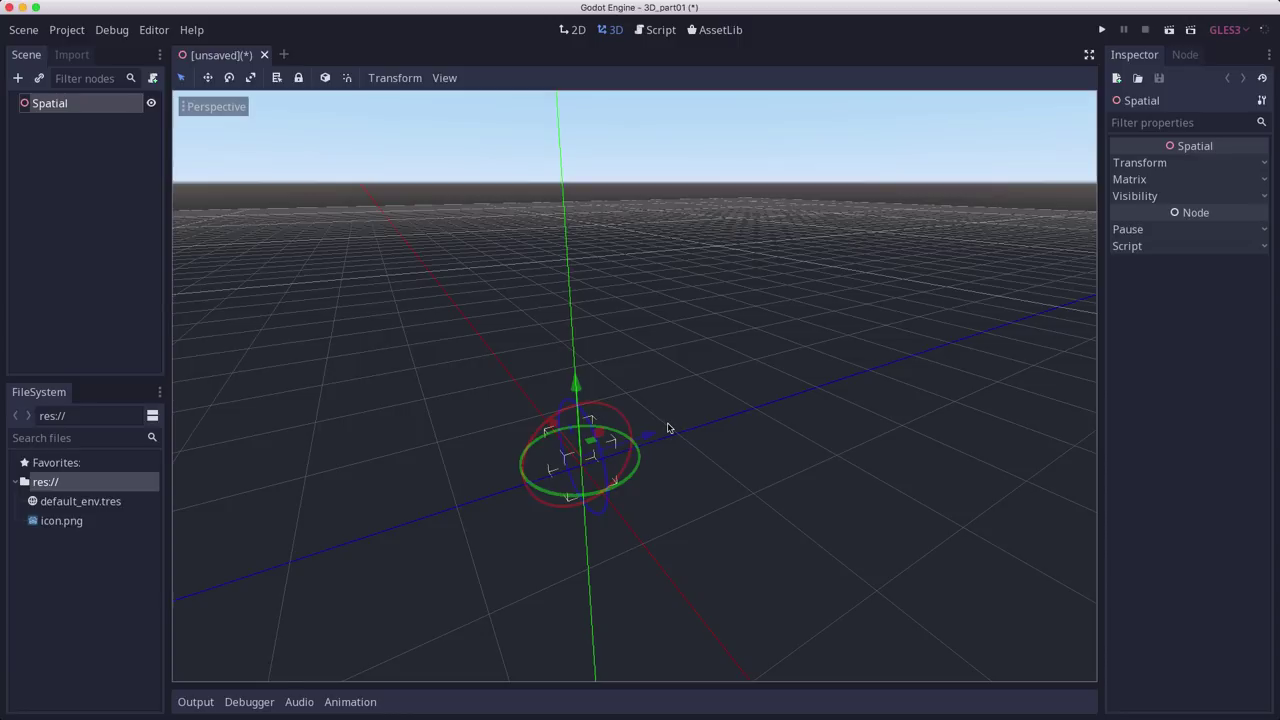
# Move Spatial along Z, X and Y and rotate it about X, then undo the changes.
pyautogui.moveTo(668, 428); pyautogui.dragTo(637, 377, button='middle')
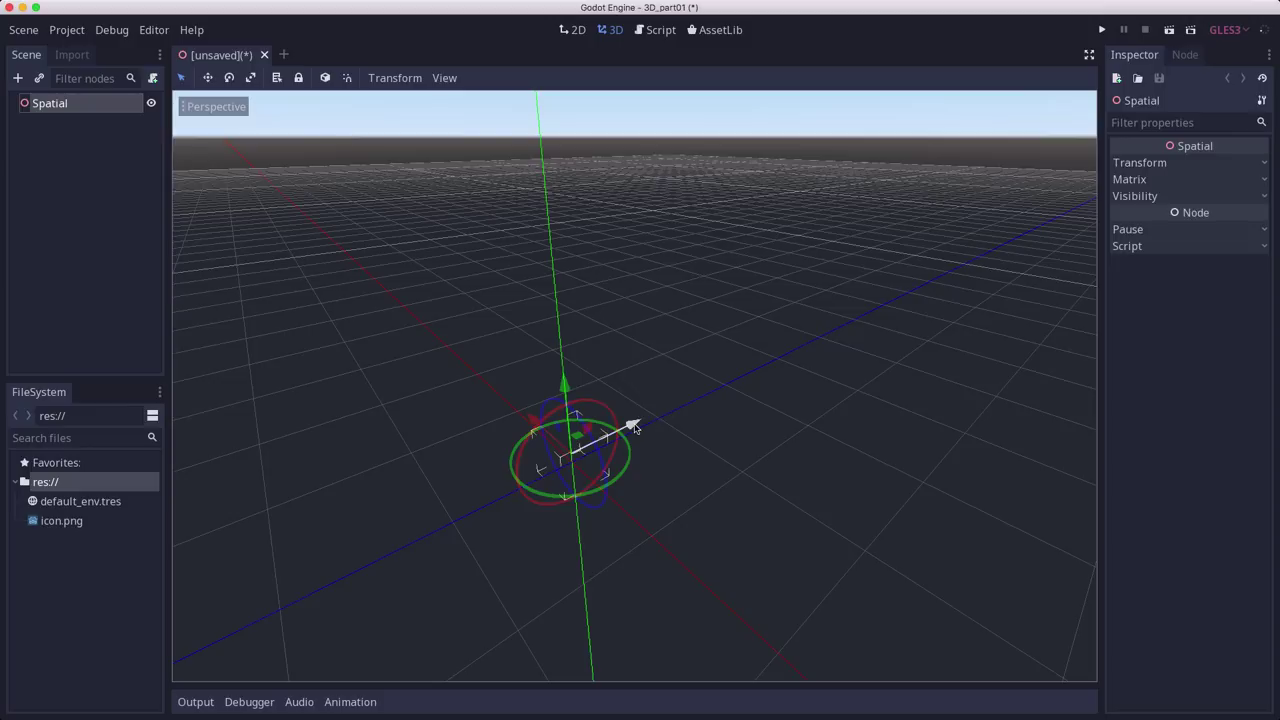
pyautogui.moveTo(634, 427); pyautogui.dragTo(737, 391)
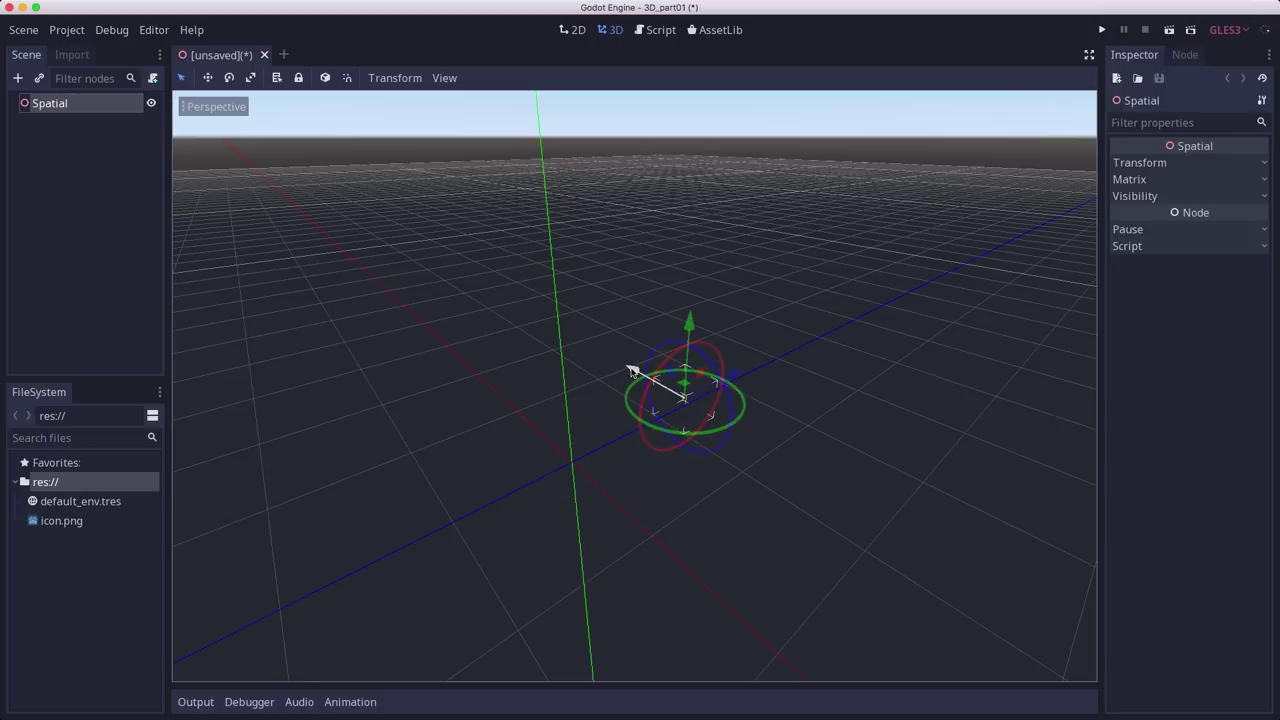
pyautogui.moveTo(632, 371); pyautogui.dragTo(586, 341)
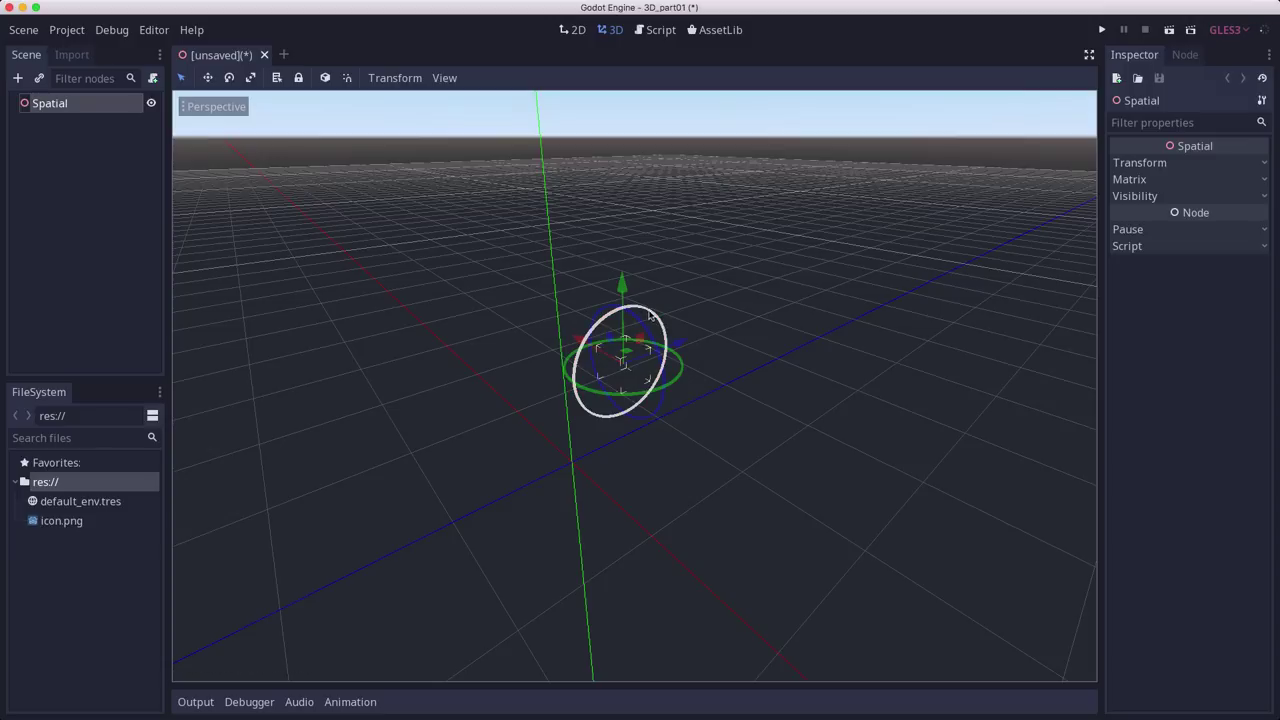
pyautogui.moveTo(649, 315); pyautogui.dragTo(670, 345)
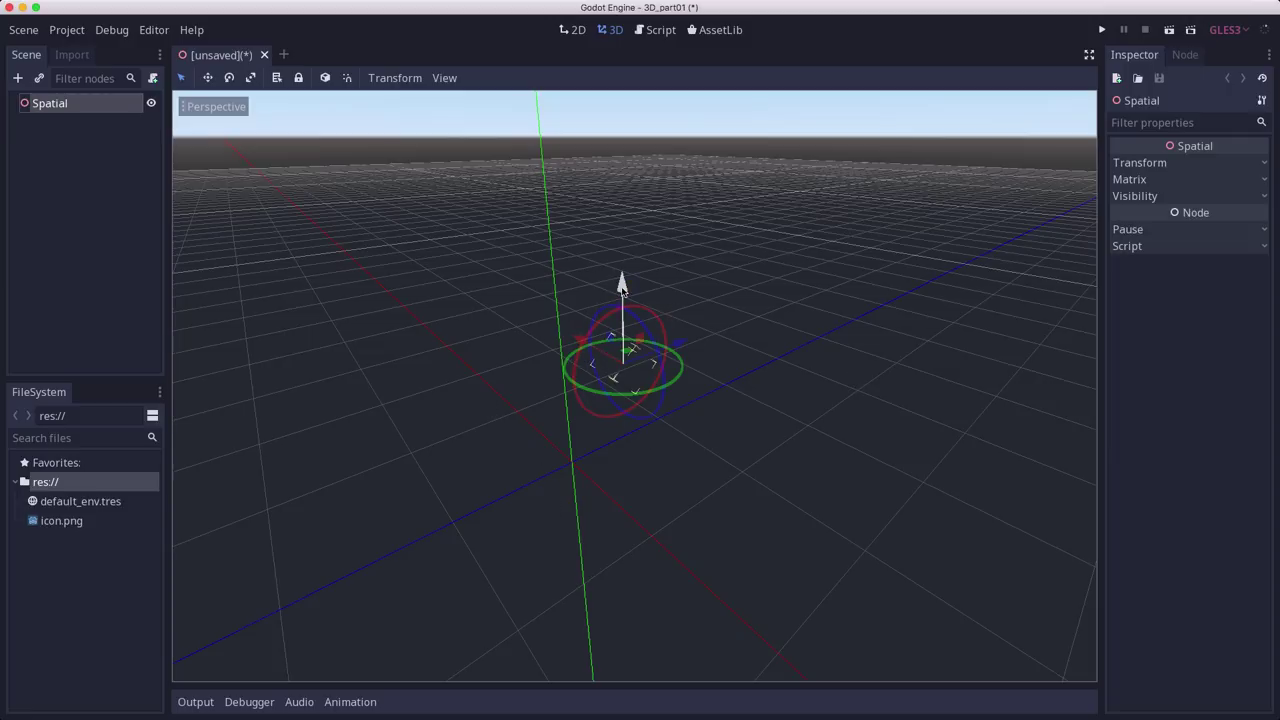
pyautogui.moveTo(621, 288); pyautogui.dragTo(621, 238)
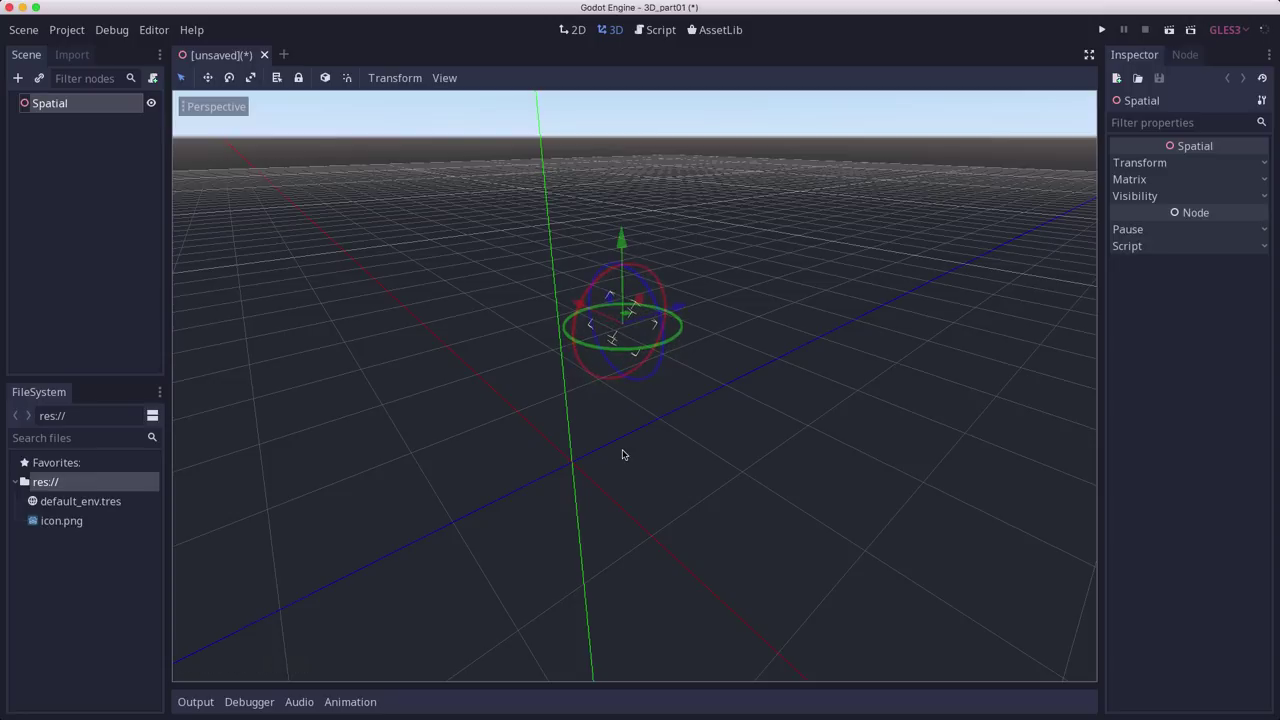
pyautogui.hotkey('ctrl', 'z')
pyautogui.hotkey('ctrl', 'z')
pyautogui.hotkey('ctrl', 'z')
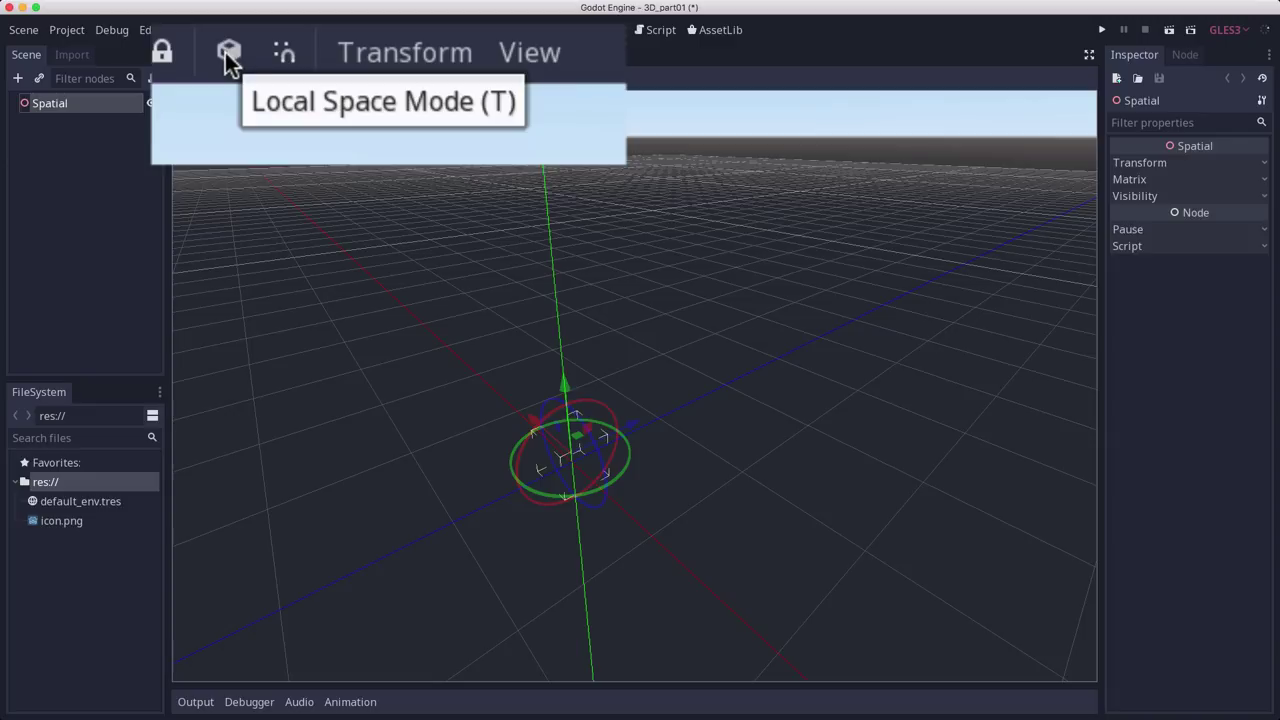
# Rotate Spatial about -32 degrees and move it in Local Space Mode, then move it on global axes.
pyautogui.click(324, 77)
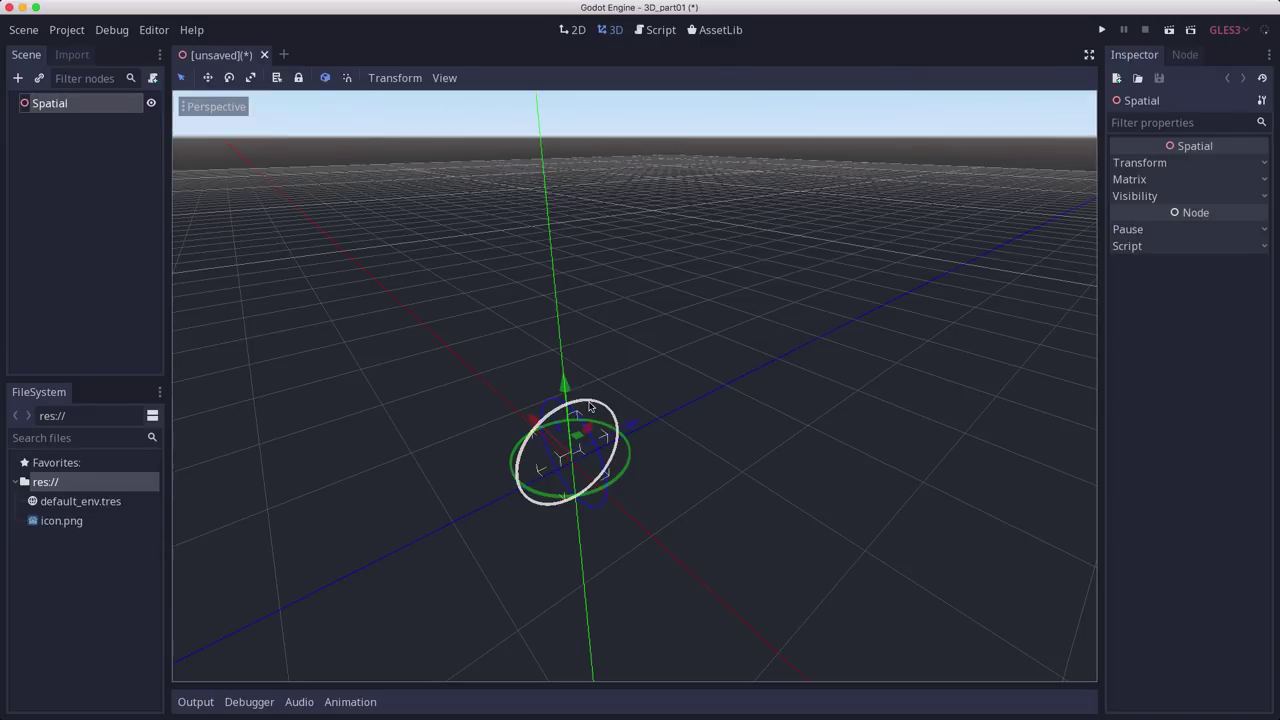
pyautogui.moveTo(589, 404); pyautogui.dragTo(532, 438)
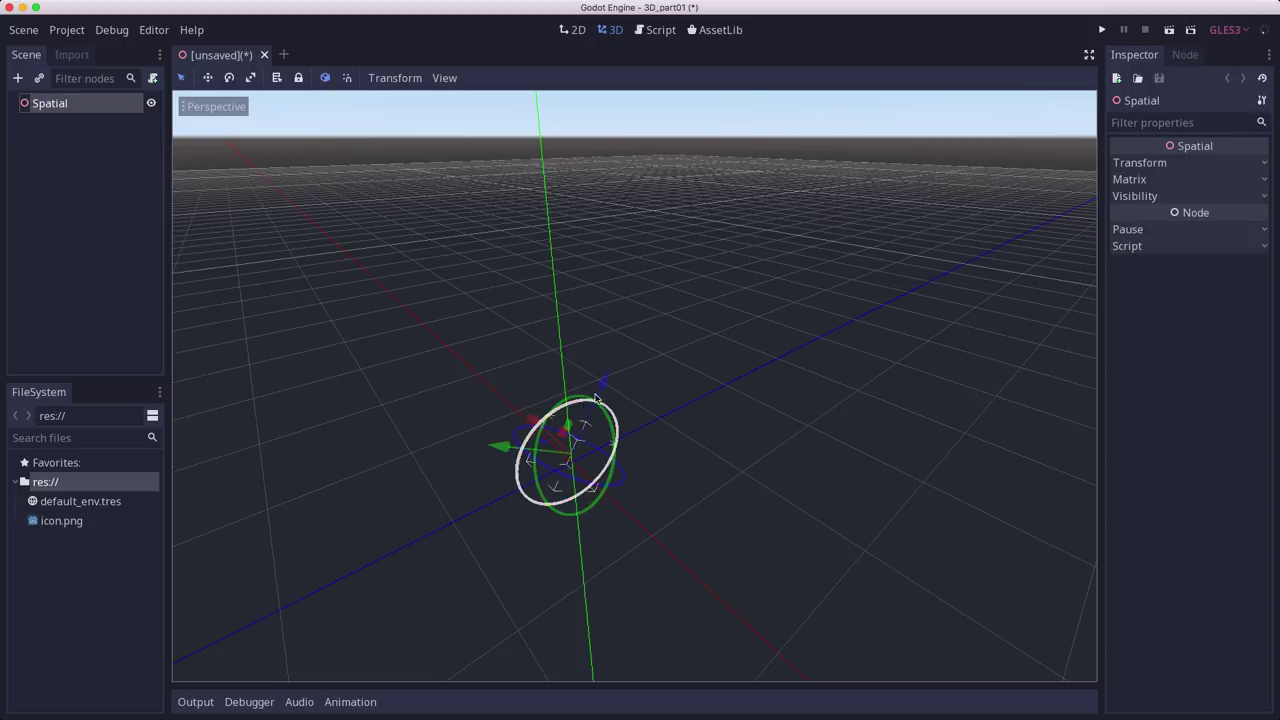
pyautogui.moveTo(605, 390); pyautogui.dragTo(712, 205)
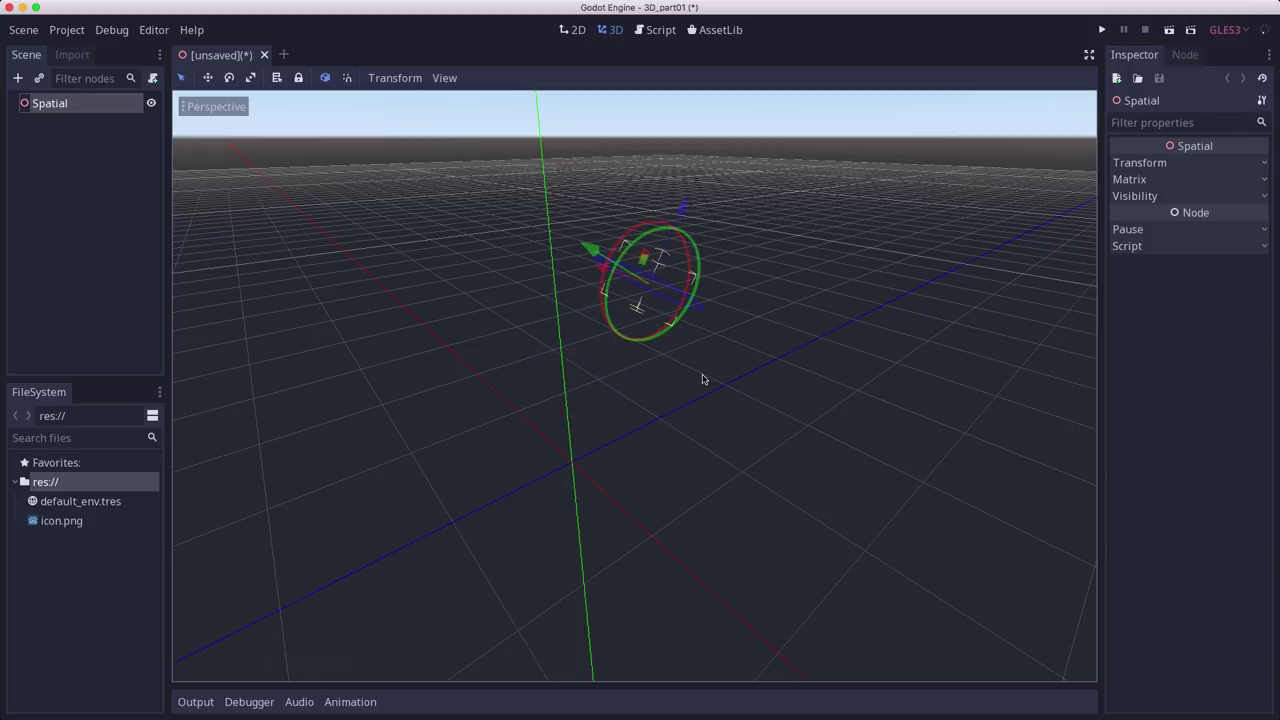
pyautogui.moveTo(702, 379); pyautogui.dragTo(660, 364, button='middle')
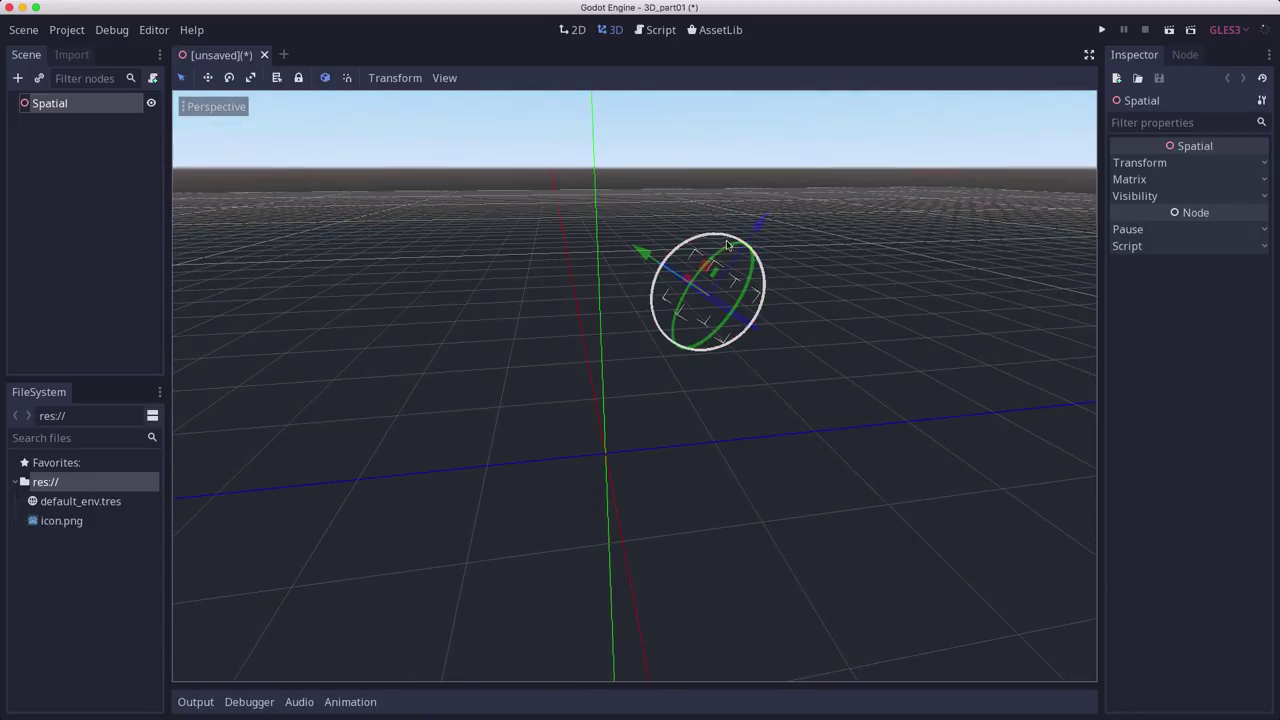
pyautogui.moveTo(752, 268); pyautogui.dragTo(852, 262)
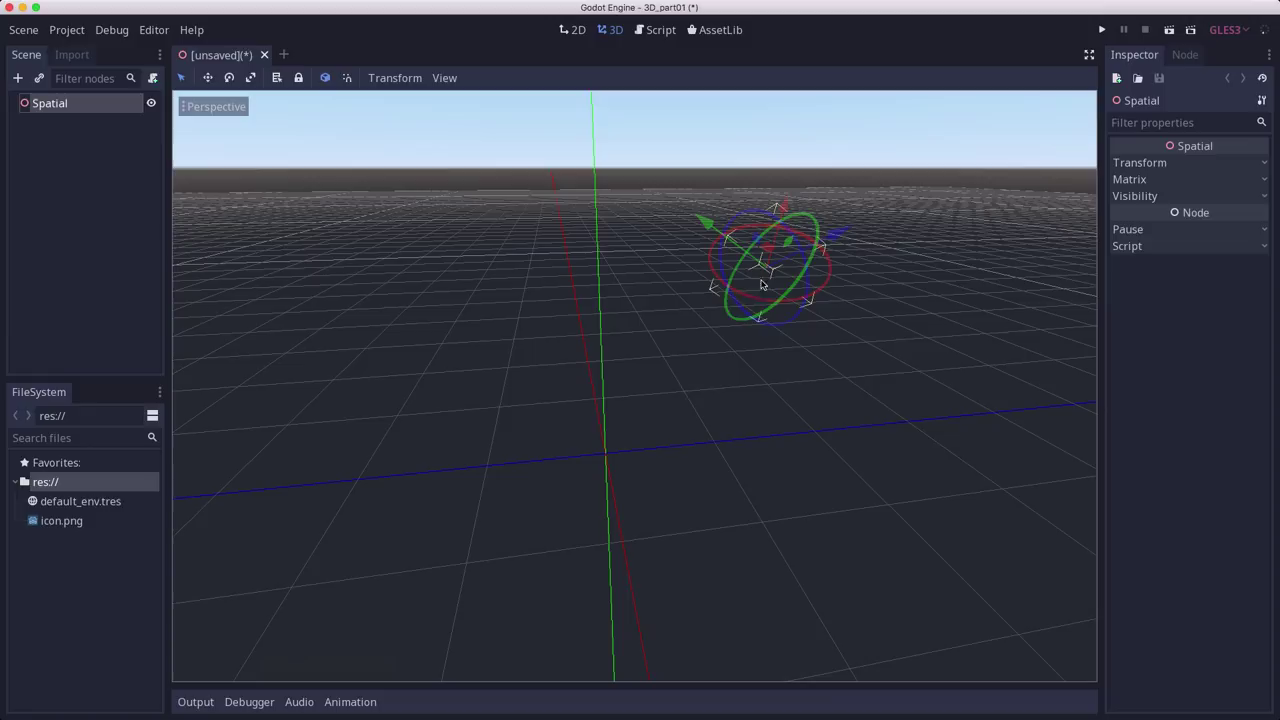
pyautogui.click(325, 78)
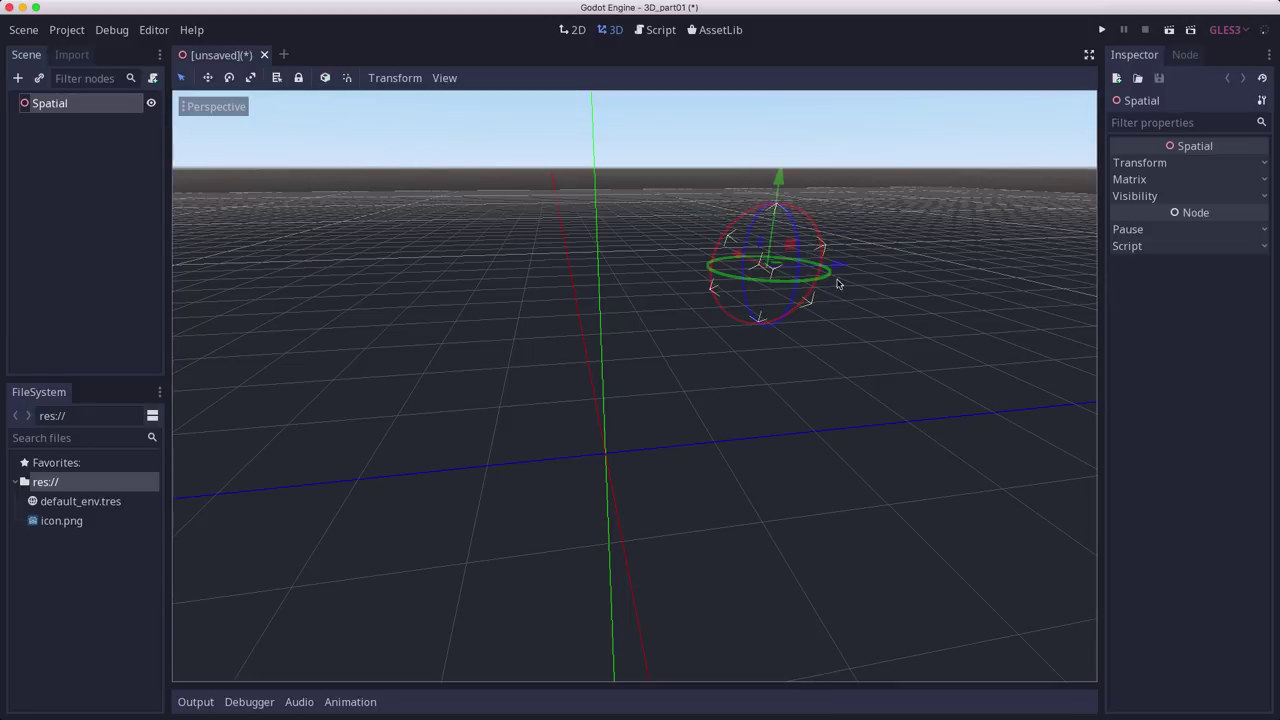
pyautogui.moveTo(785, 290); pyautogui.dragTo(832, 448)
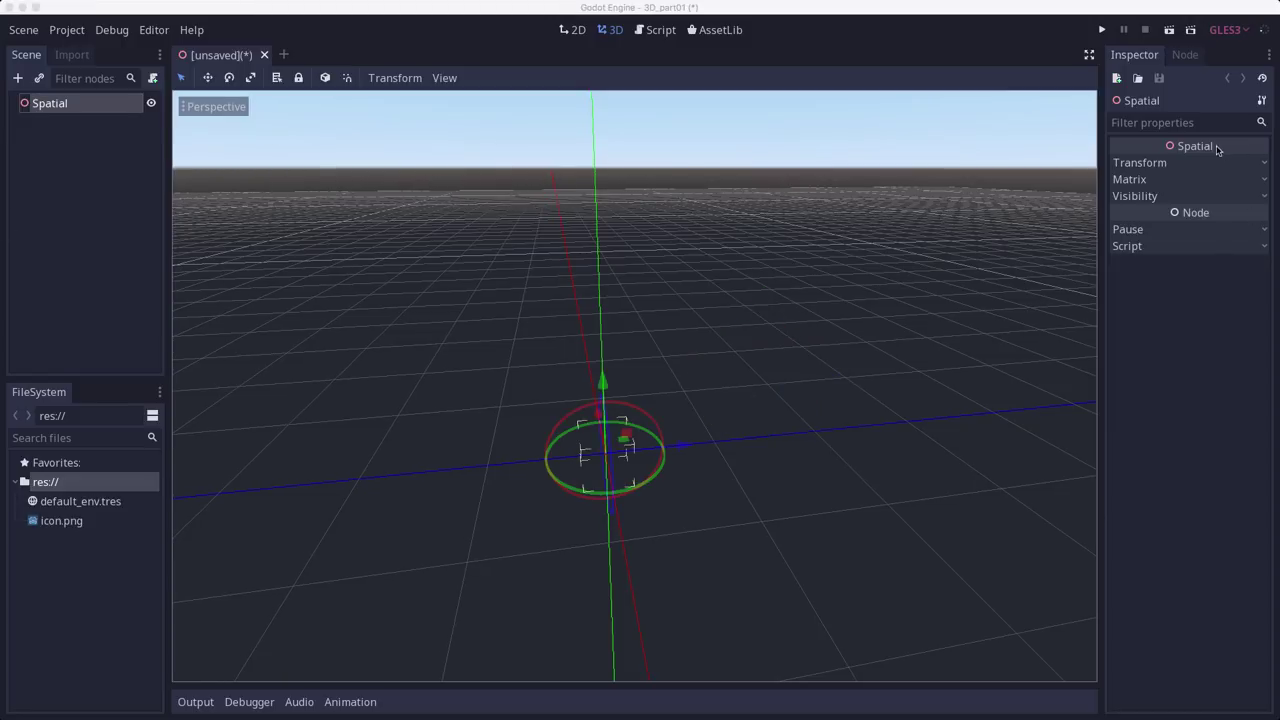
# Show Spatial's Transform values and move it along Z and Y to translation 0, 0.267, 0.98.
pyautogui.click(1153, 166)
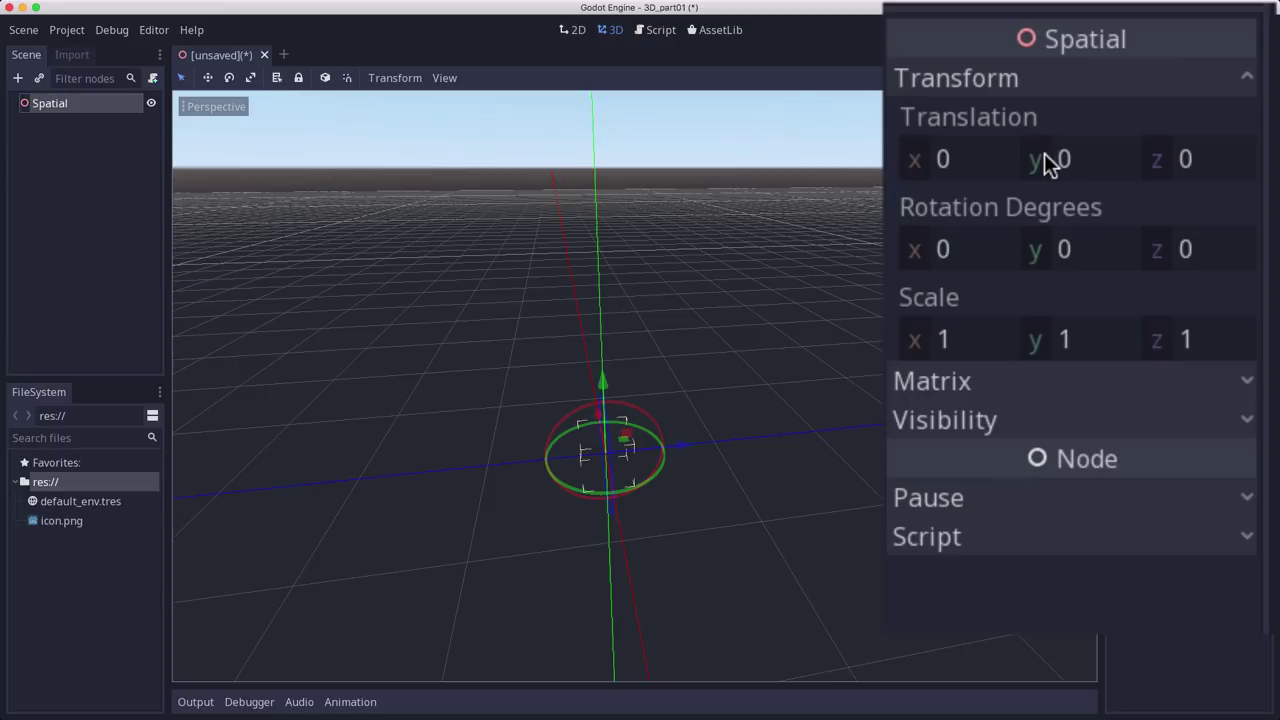
pyautogui.moveTo(680, 448)
pyautogui.mouseDown()
pyautogui.moveTo(832, 431)
pyautogui.moveTo(686, 435)
pyautogui.mouseUp()
pyautogui.moveTo(640, 376); pyautogui.dragTo(640, 348)
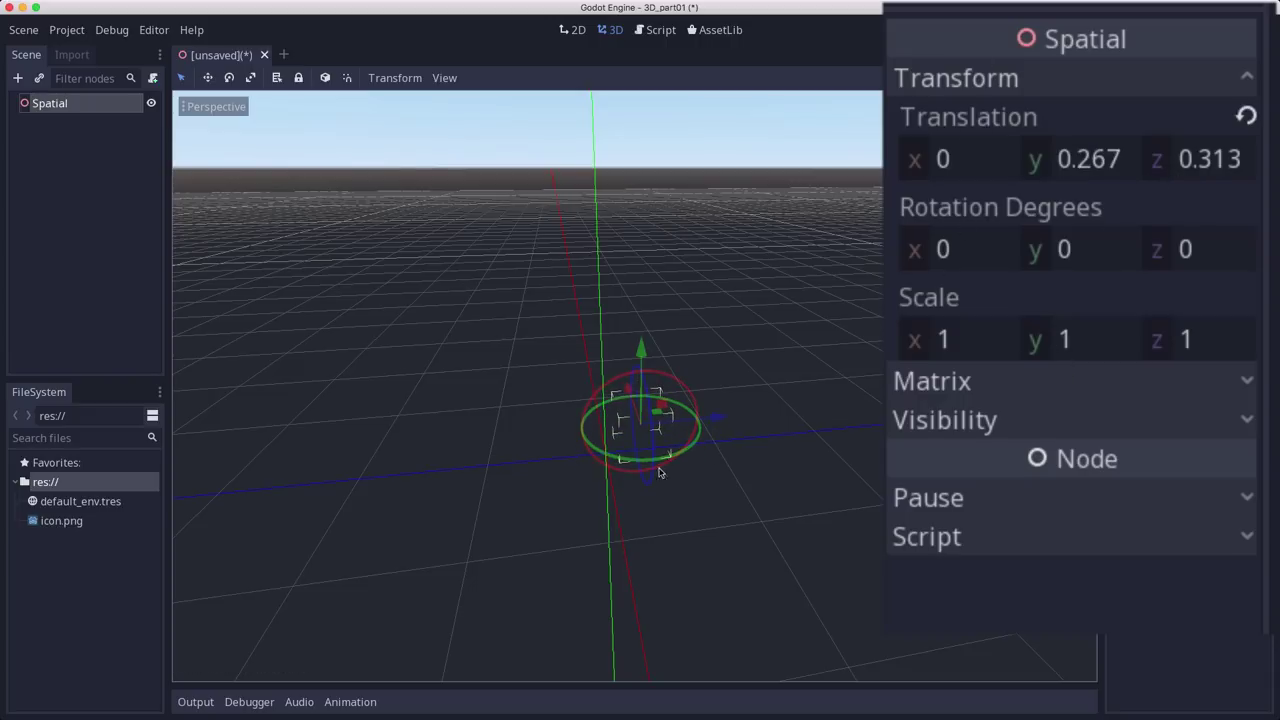
pyautogui.moveTo(715, 422); pyautogui.dragTo(787, 443)
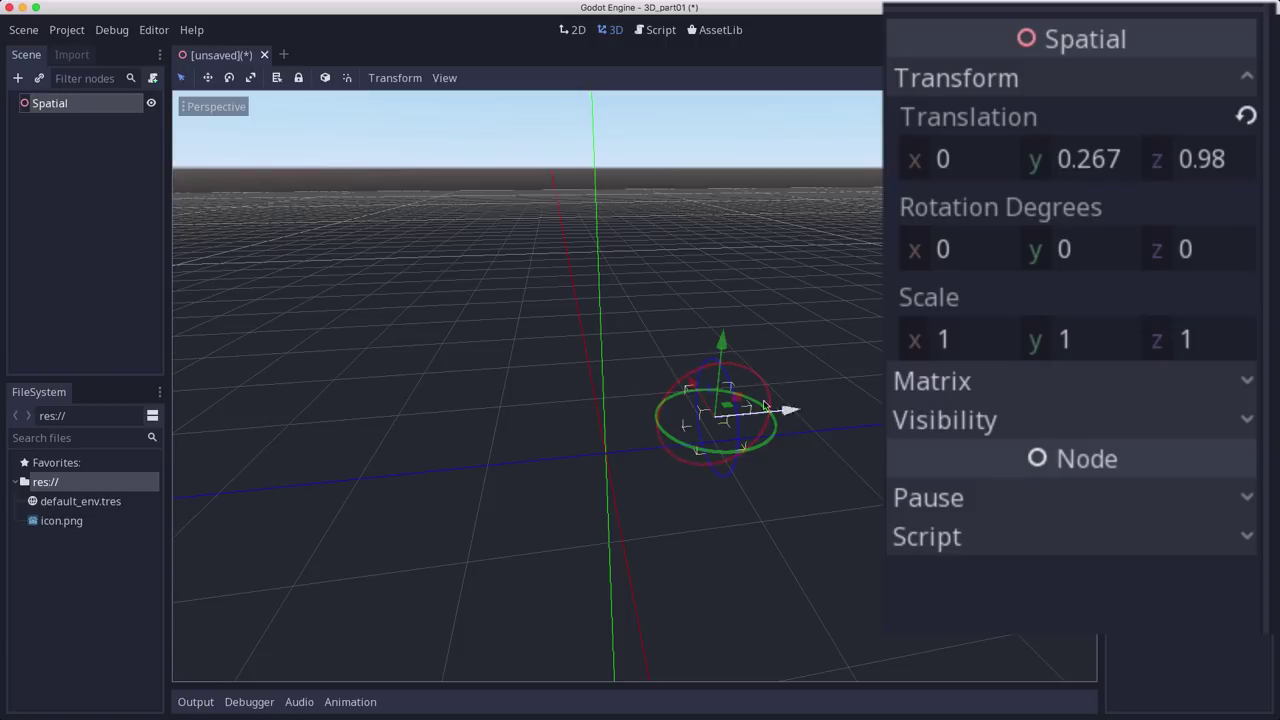
# Rotate Spatial about 40 degrees on Z, then undo back to zero translation and rotation.
pyautogui.moveTo(730, 383); pyautogui.dragTo(700, 438)
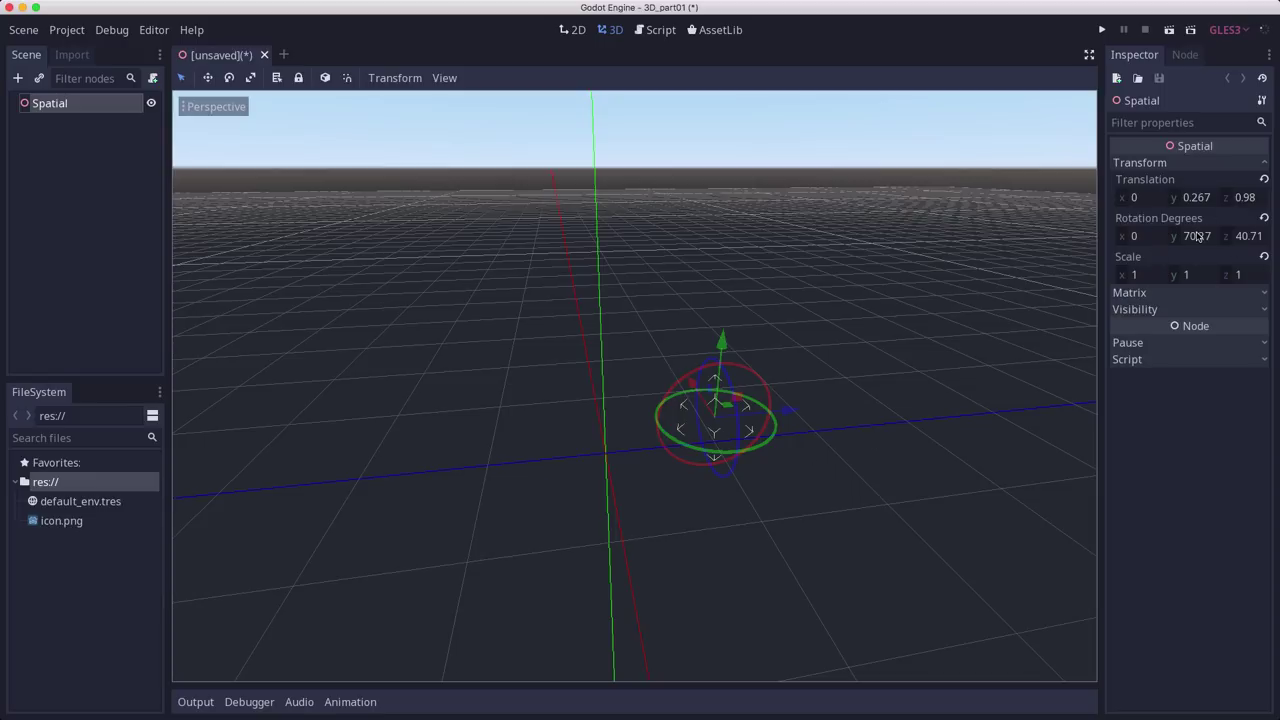
pyautogui.press('super+z')
pyautogui.press('super+z')
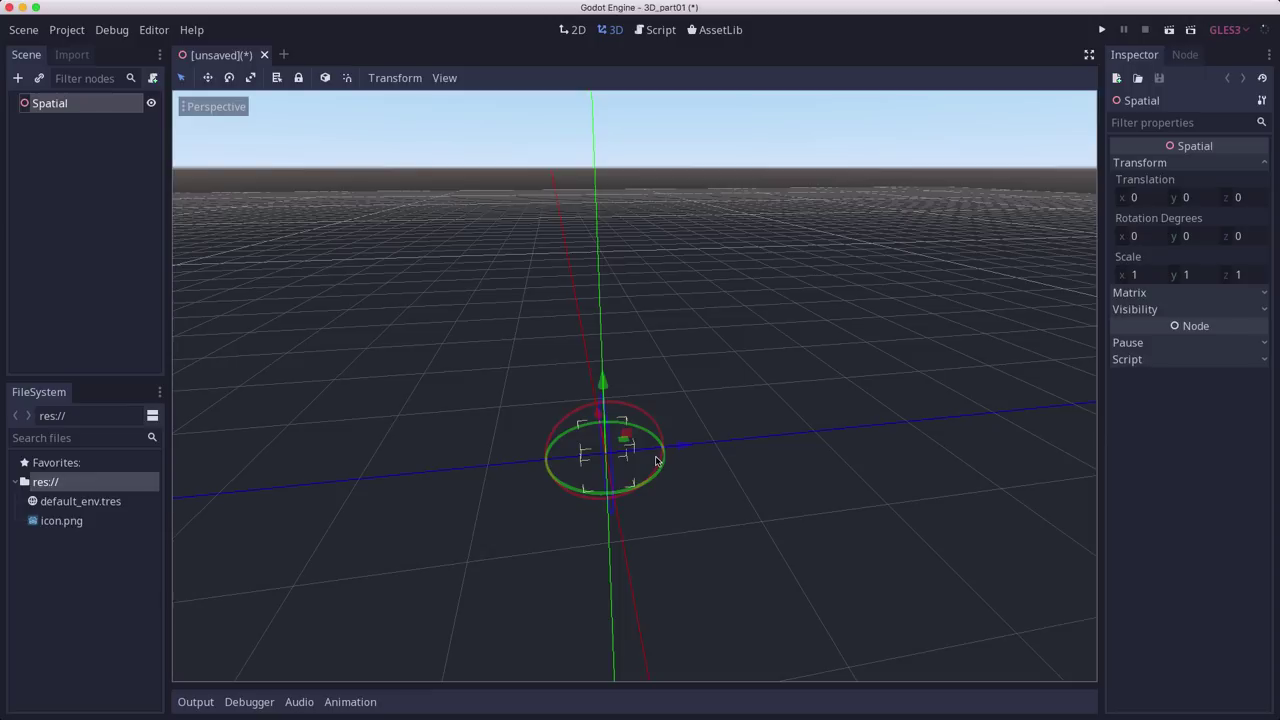
pyautogui.press('super+Tab')
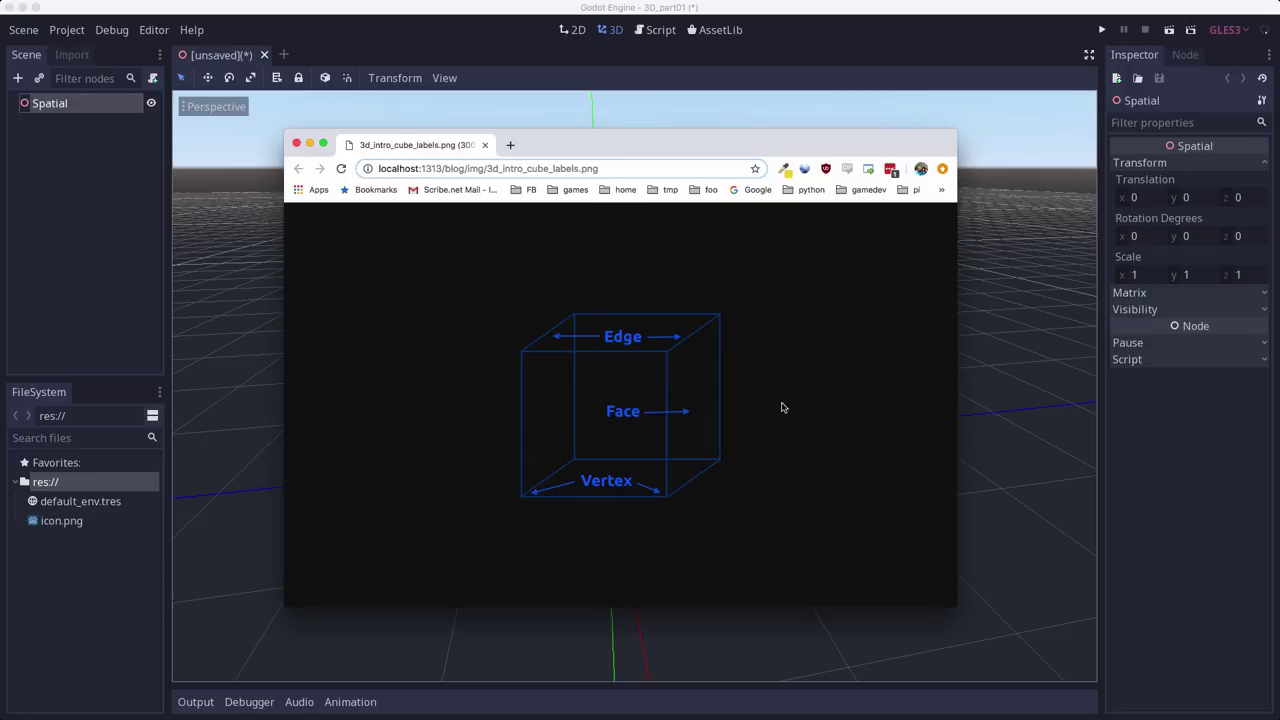
pyautogui.press('super+Tab')
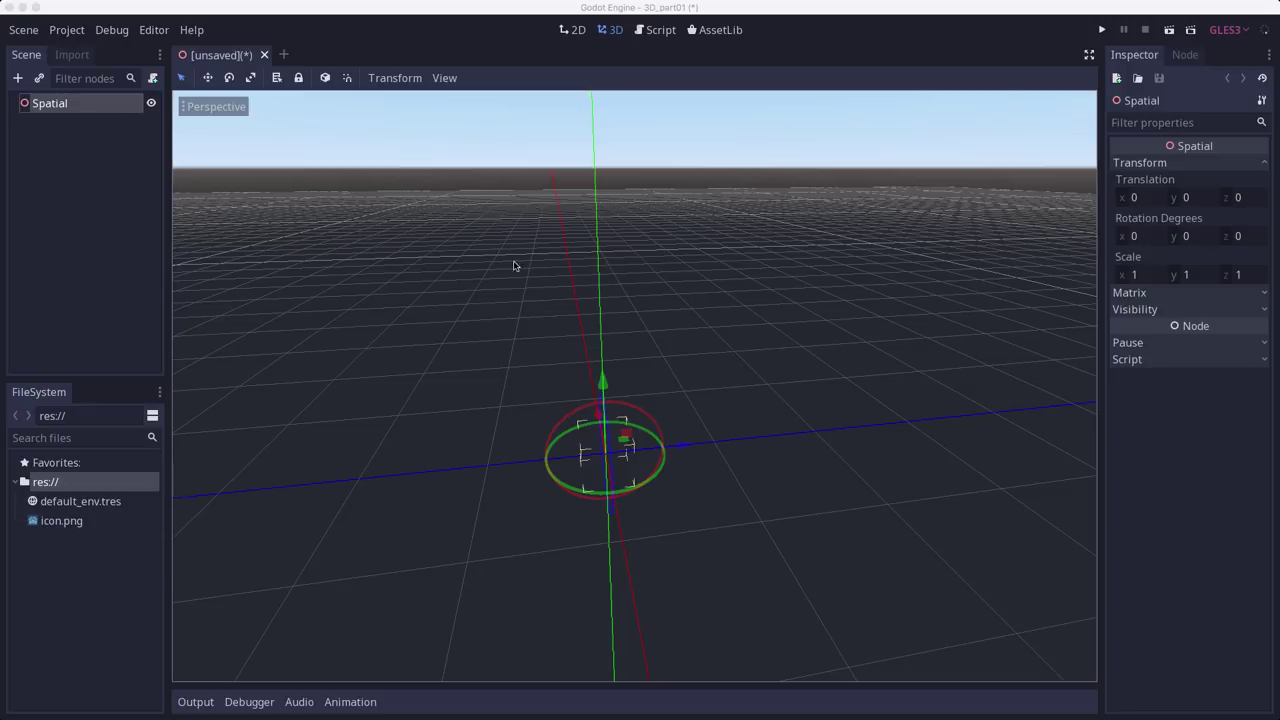
# Add a MeshInstance child under Spatial and assign it a New CubeMesh.
pyautogui.click(58, 108)
pyautogui.click(16, 80)
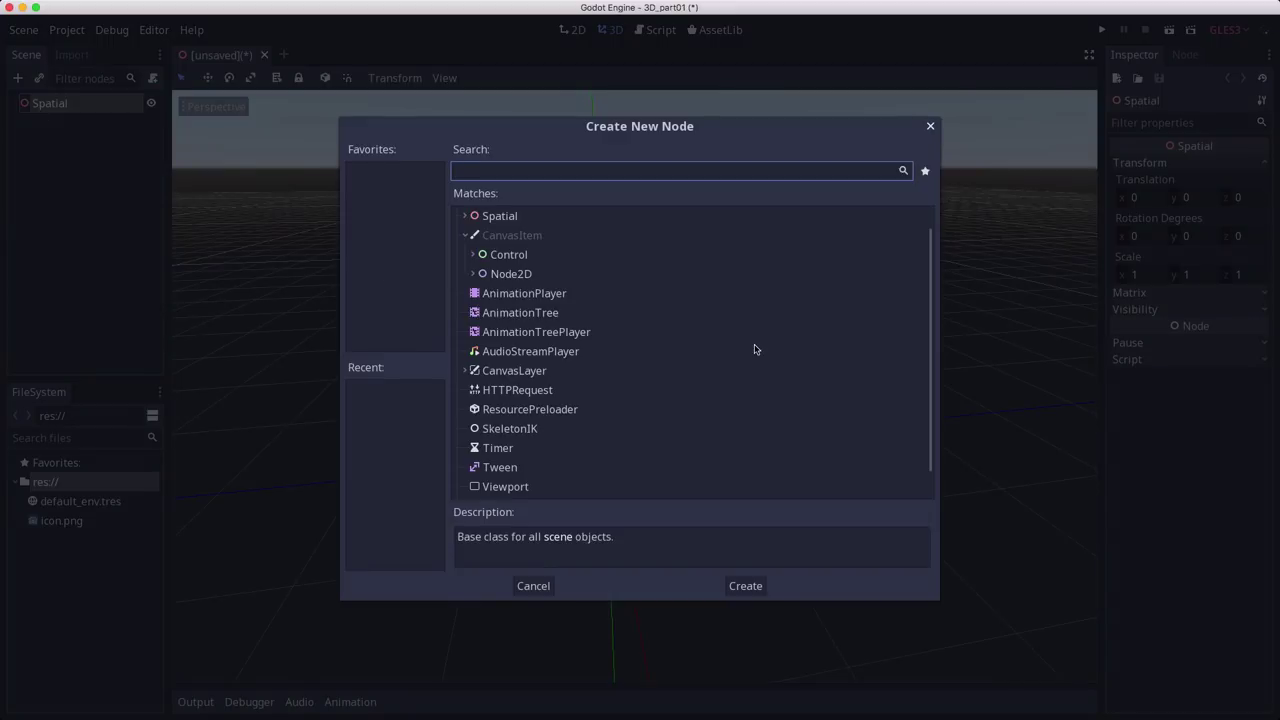
pyautogui.write('meshi')
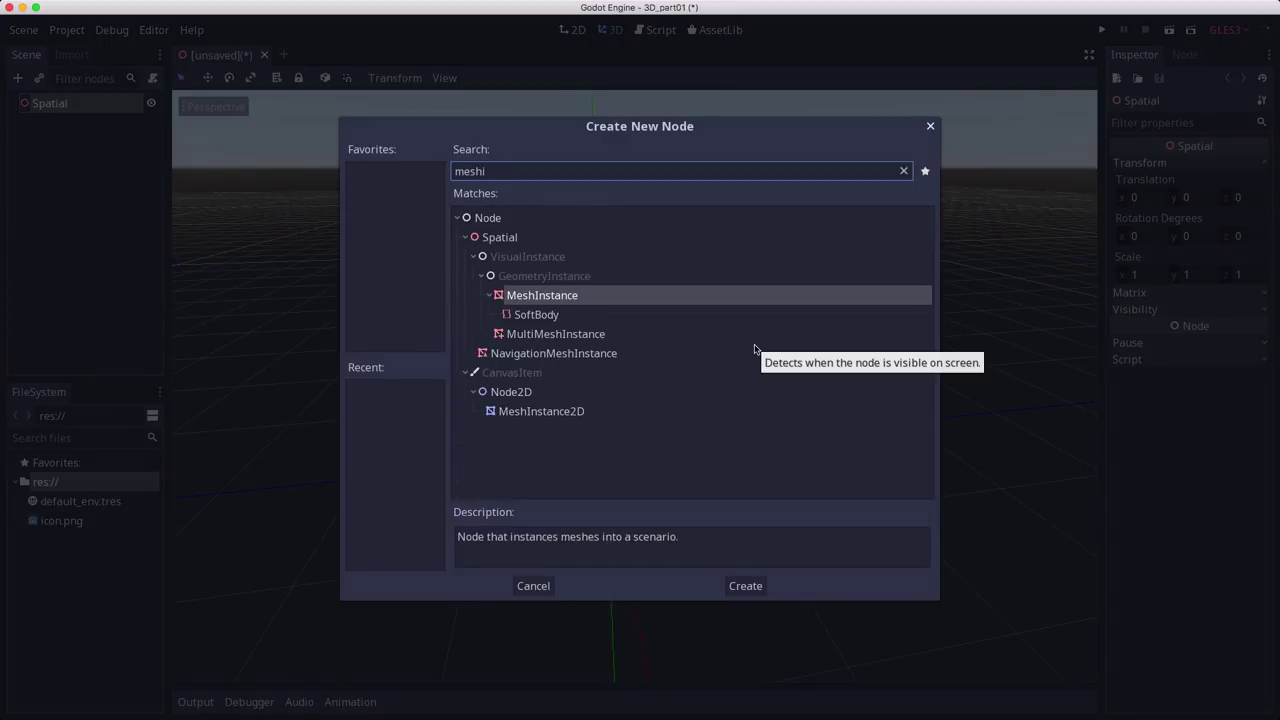
pyautogui.doubleClick(574, 294)
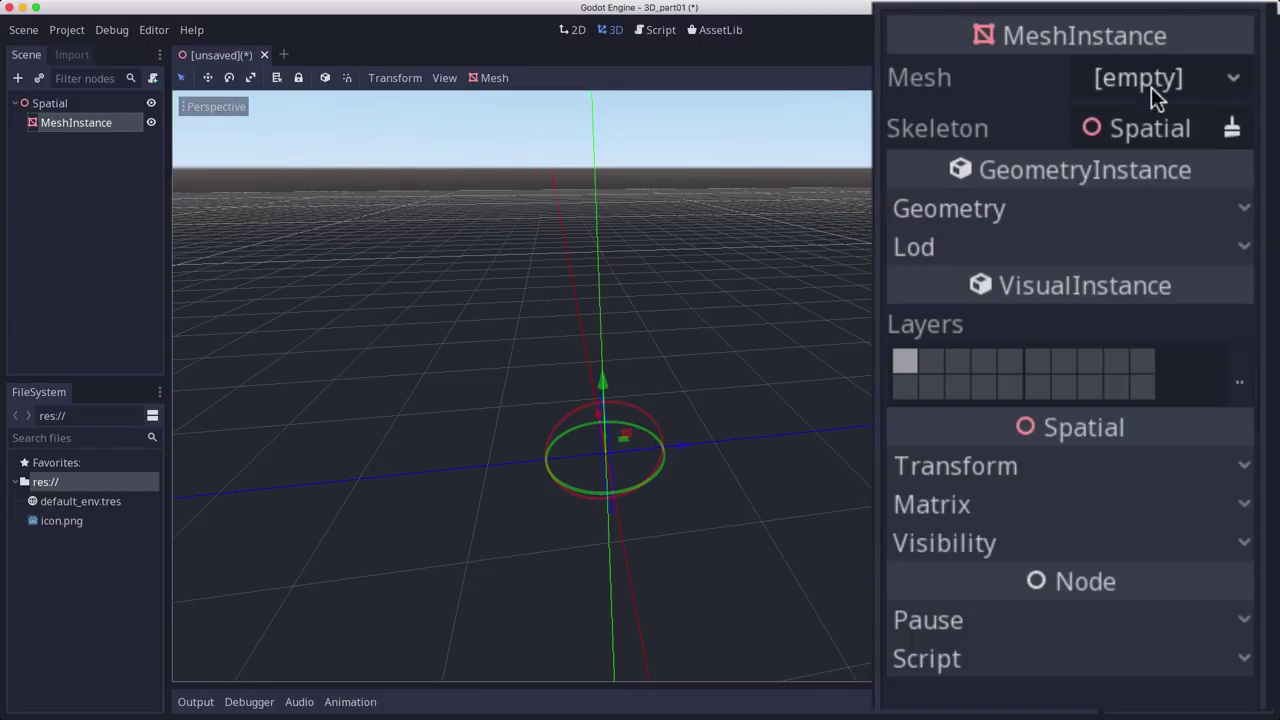
pyautogui.click(1236, 84)
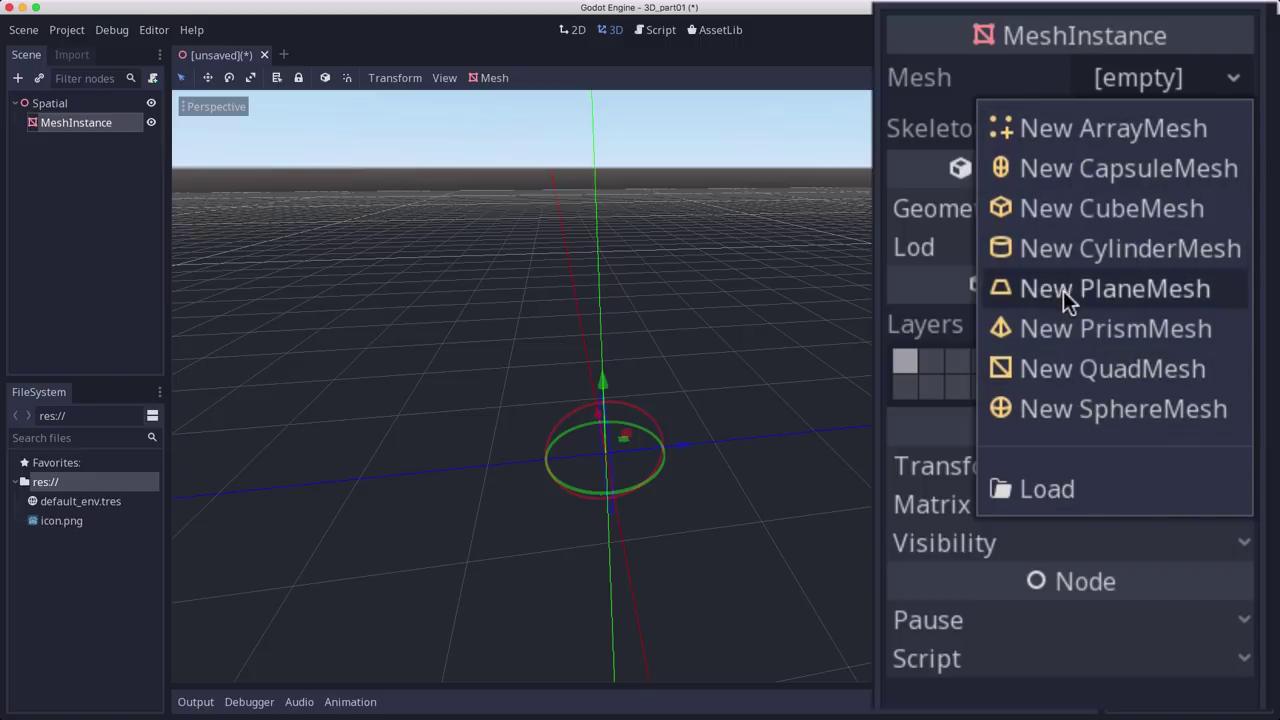
pyautogui.click(1085, 208)
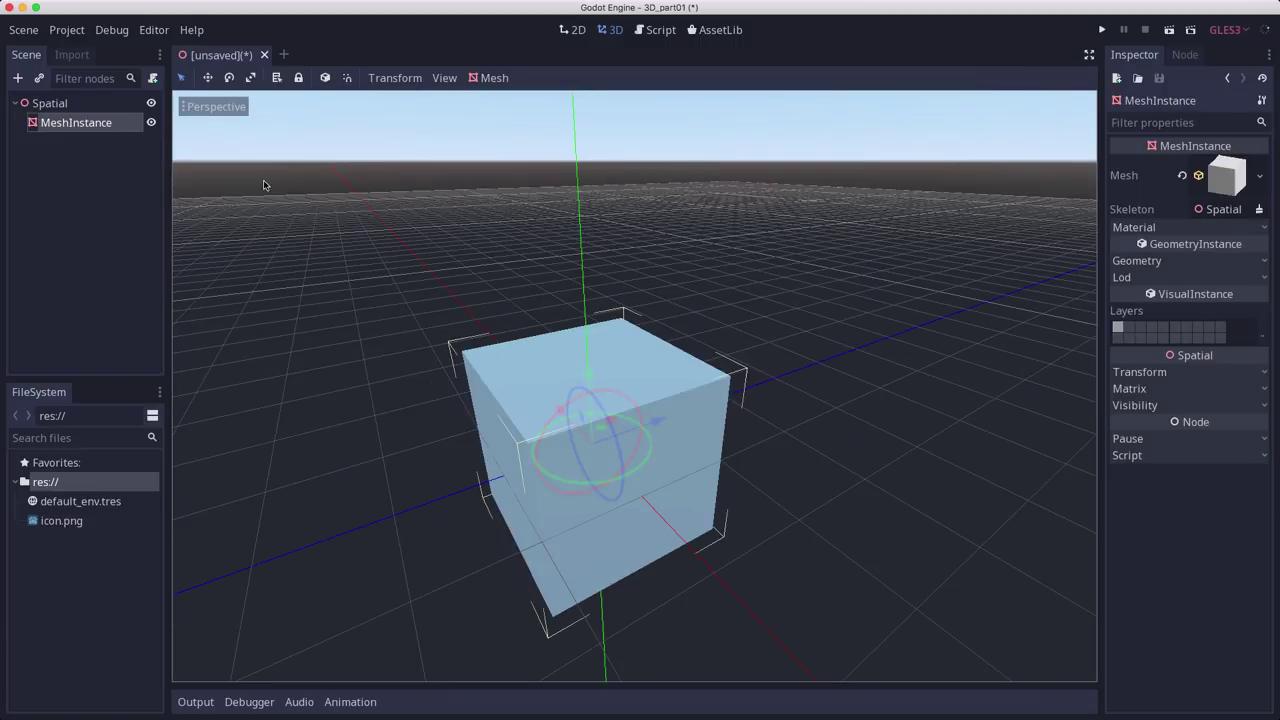
# Save the scene as Spatial.tscn, test-run it and close the game window.
pyautogui.press('super+s')
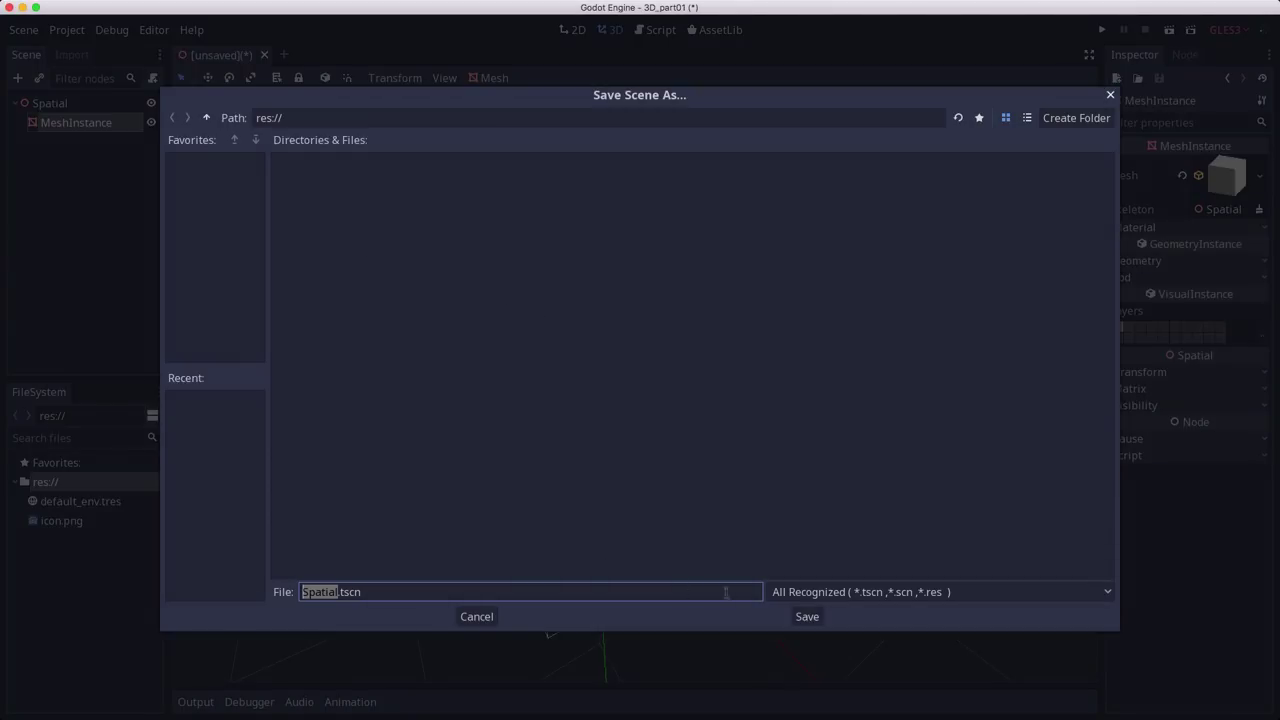
pyautogui.click(806, 617)
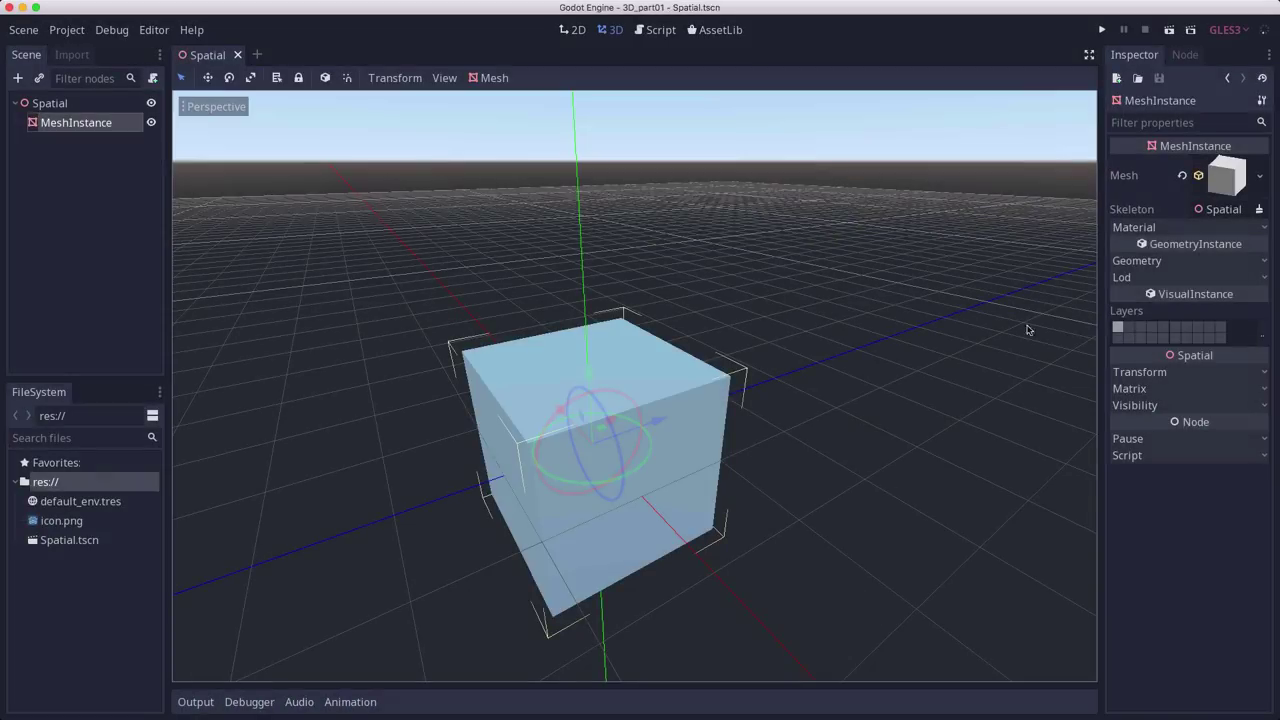
pyautogui.click(1102, 30)
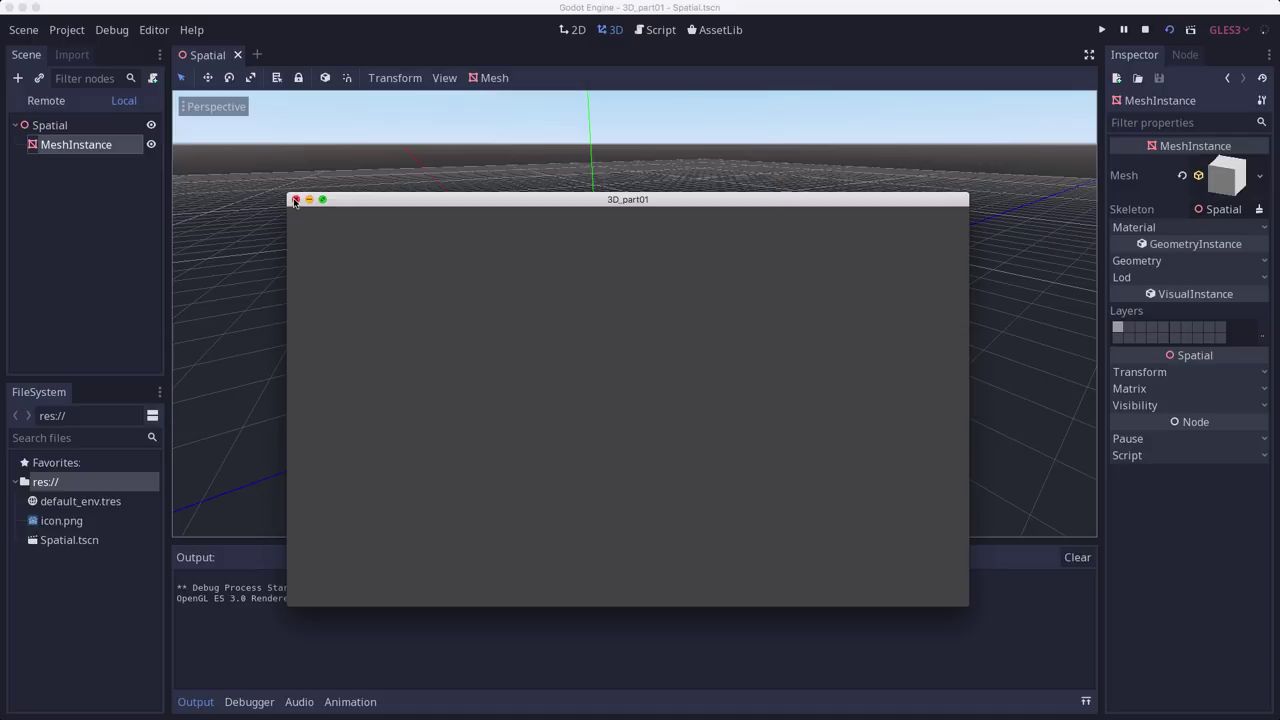
pyautogui.click(295, 200)
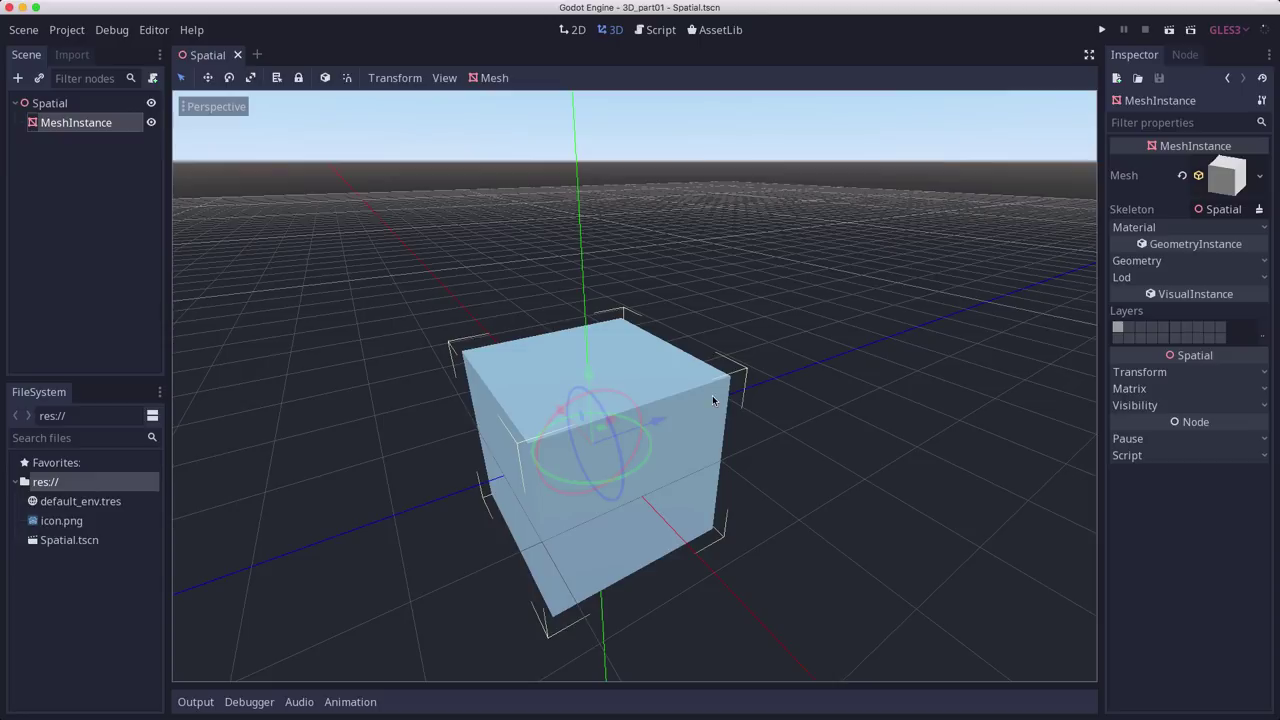
pyautogui.moveTo(803, 414)
pyautogui.mouseDown(button='middle')
pyautogui.moveTo(826, 394)
pyautogui.moveTo(637, 380)
pyautogui.moveTo(801, 409)
pyautogui.mouseUp(button='middle')
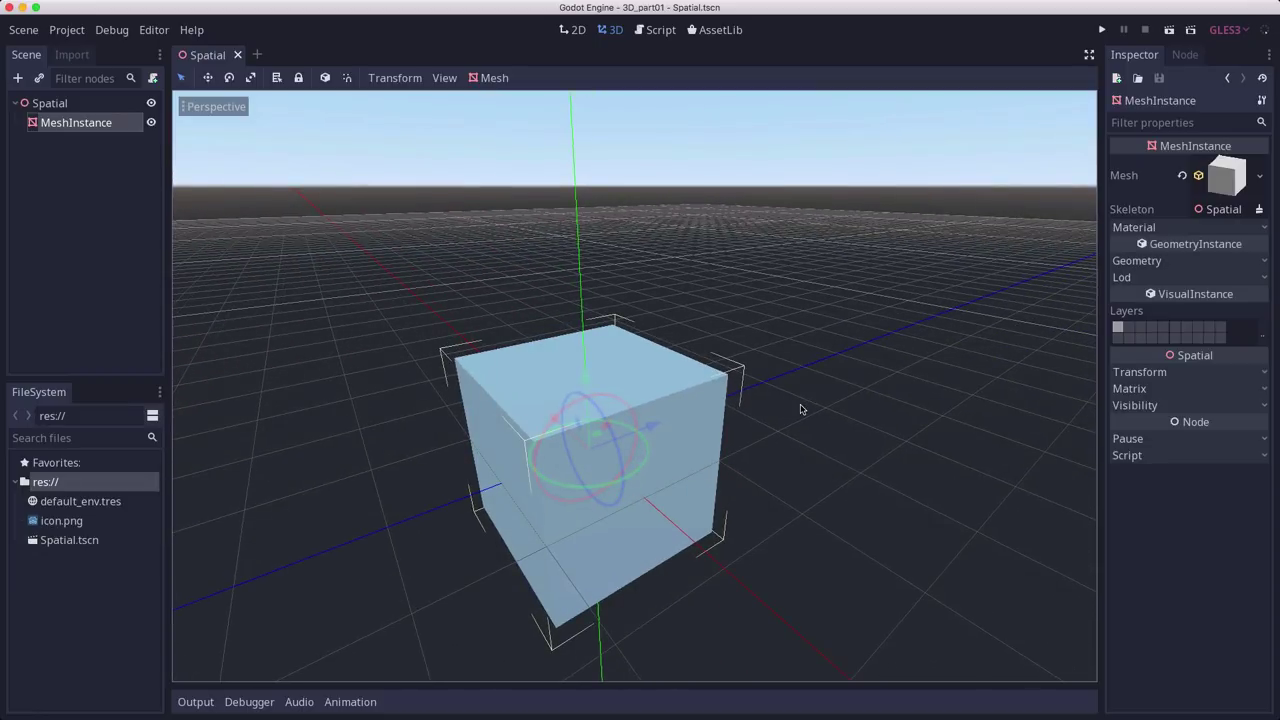
# Add a Camera node under Spatial and move it out along Z beside the cube.
pyautogui.click(49, 103)
pyautogui.click(18, 78)
pyautogui.write('camer')
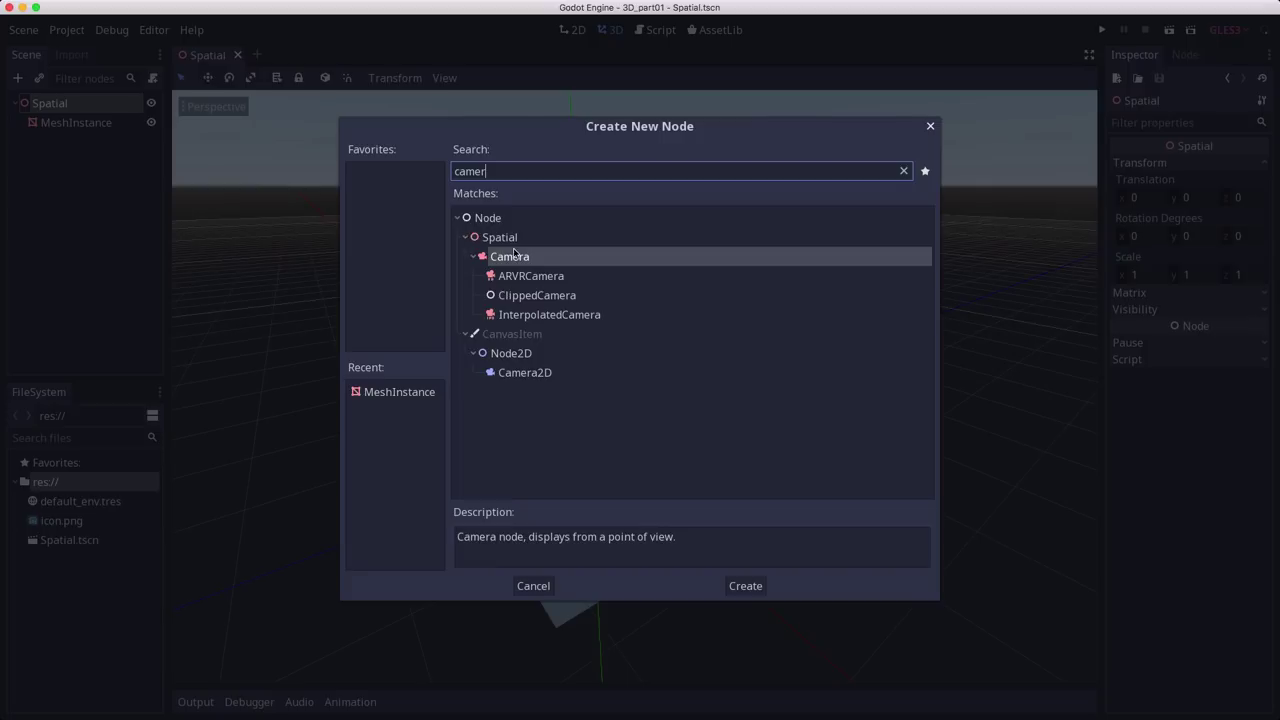
pyautogui.doubleClick(517, 256)
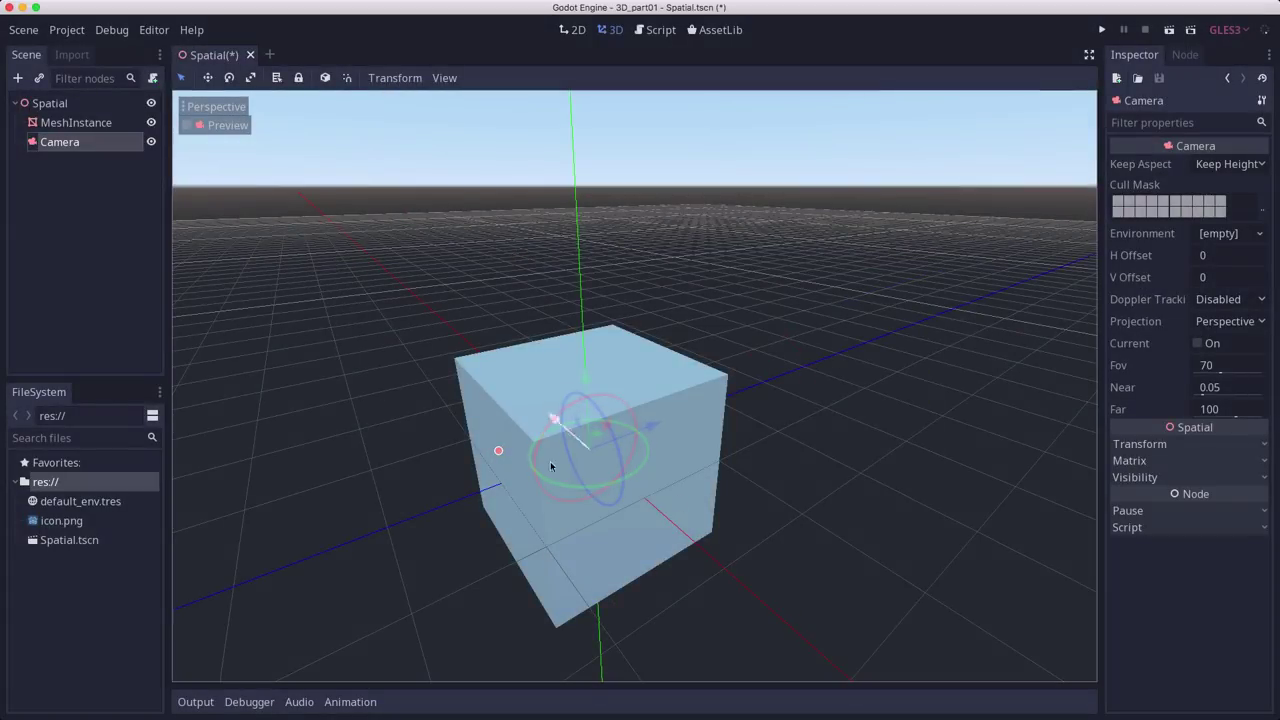
pyautogui.moveTo(652, 428); pyautogui.dragTo(696, 426, button='middle')
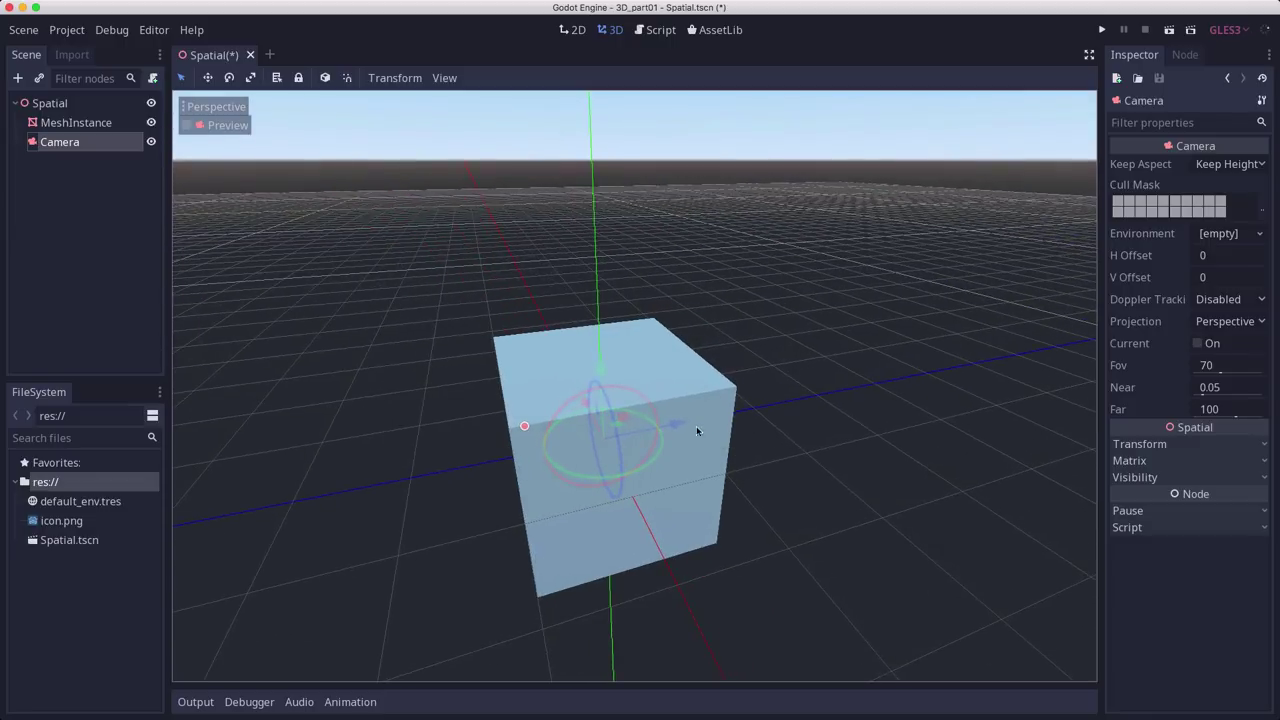
pyautogui.moveTo(701, 417); pyautogui.dragTo(875, 410)
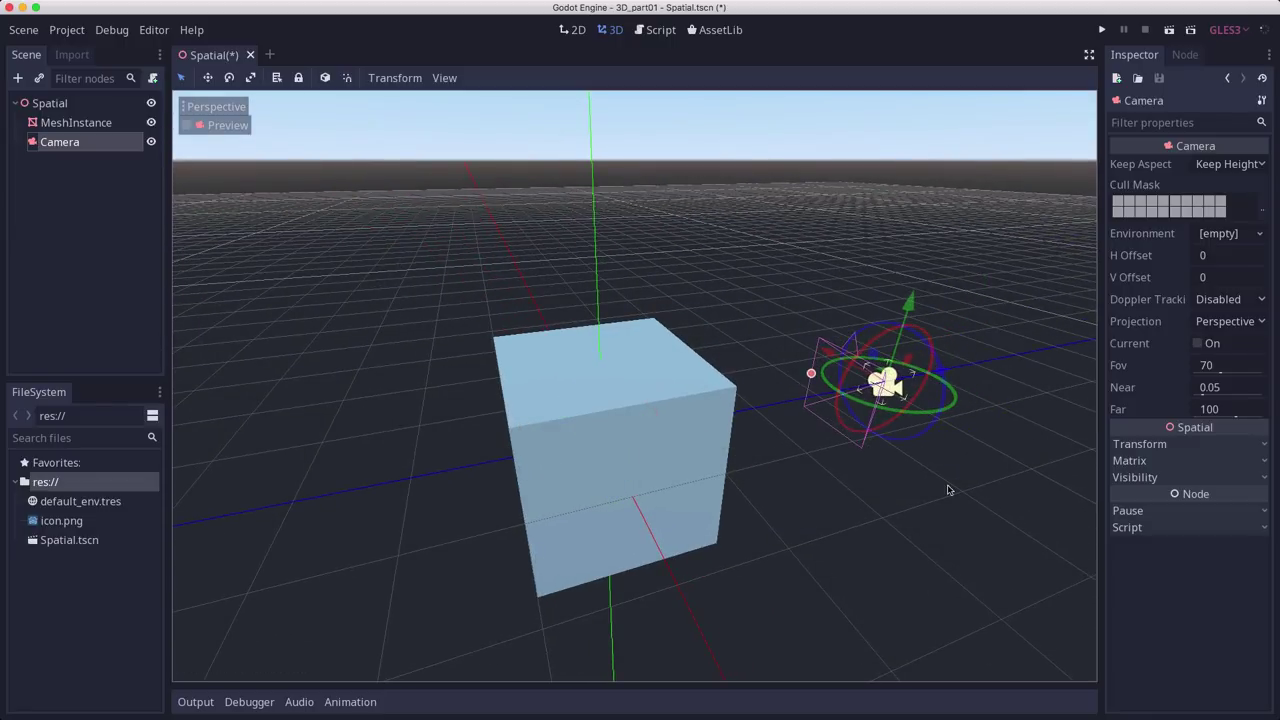
pyautogui.moveTo(946, 486); pyautogui.dragTo(749, 451, button='middle')
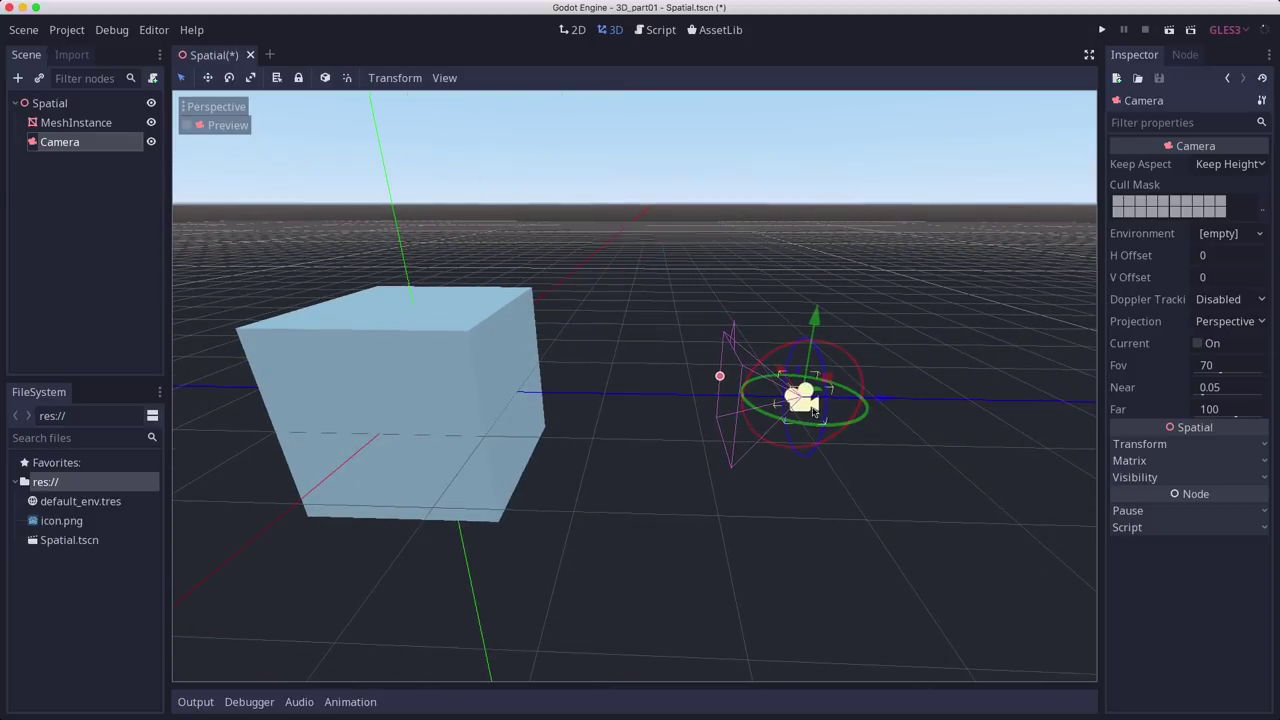
pyautogui.moveTo(900, 329); pyautogui.dragTo(718, 402, button='middle')
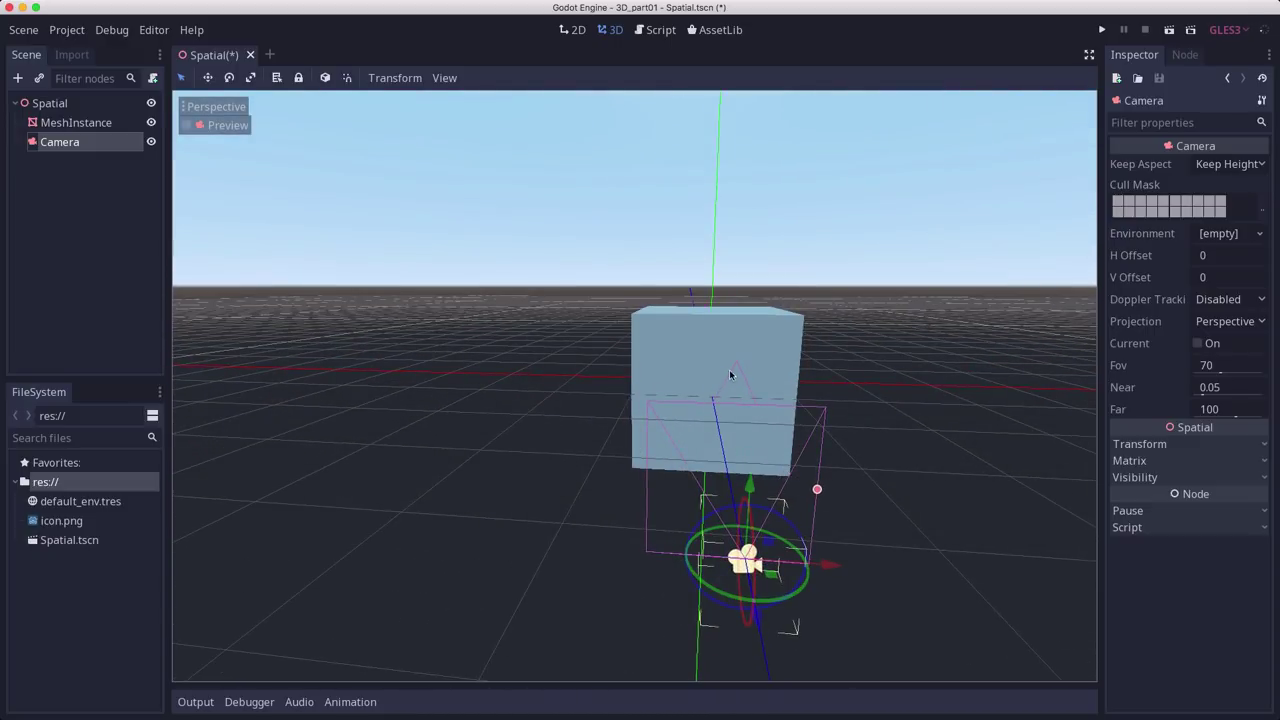
pyautogui.moveTo(874, 489); pyautogui.dragTo(960, 565, button='middle')
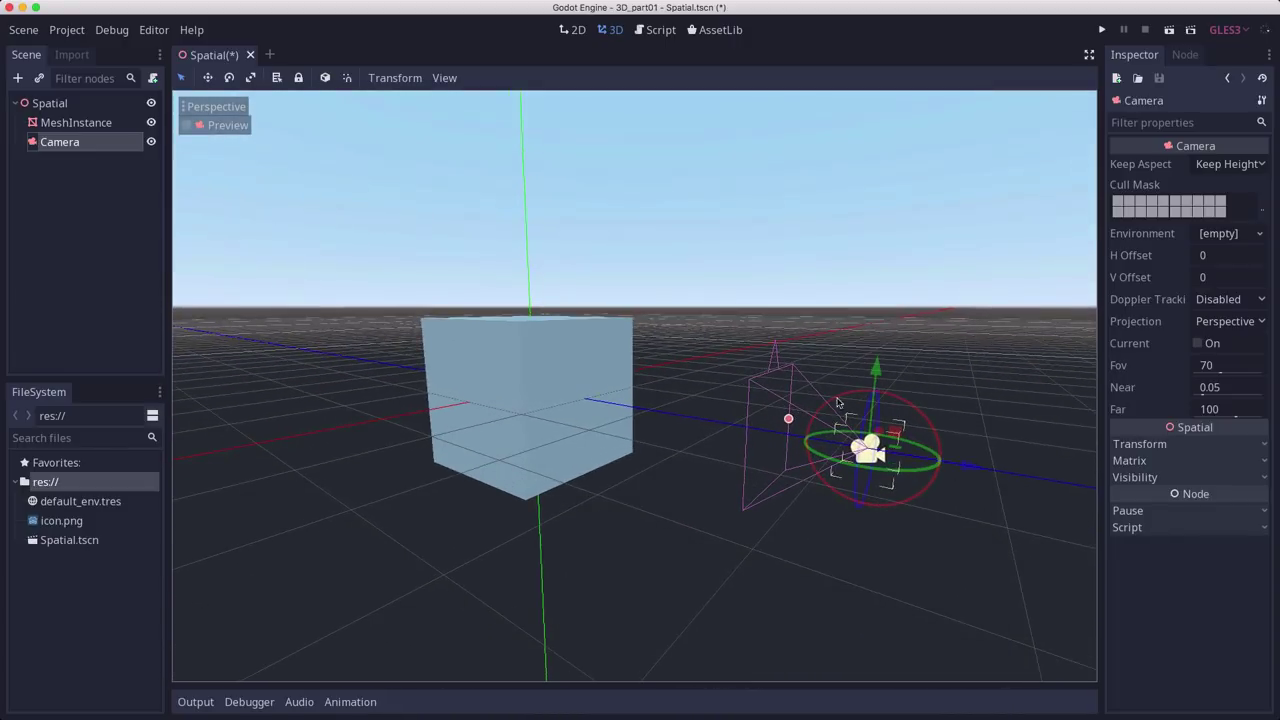
# Raise the camera slightly on Y, checking its Preview, then run the scene to view the cube.
pyautogui.click(223, 126)
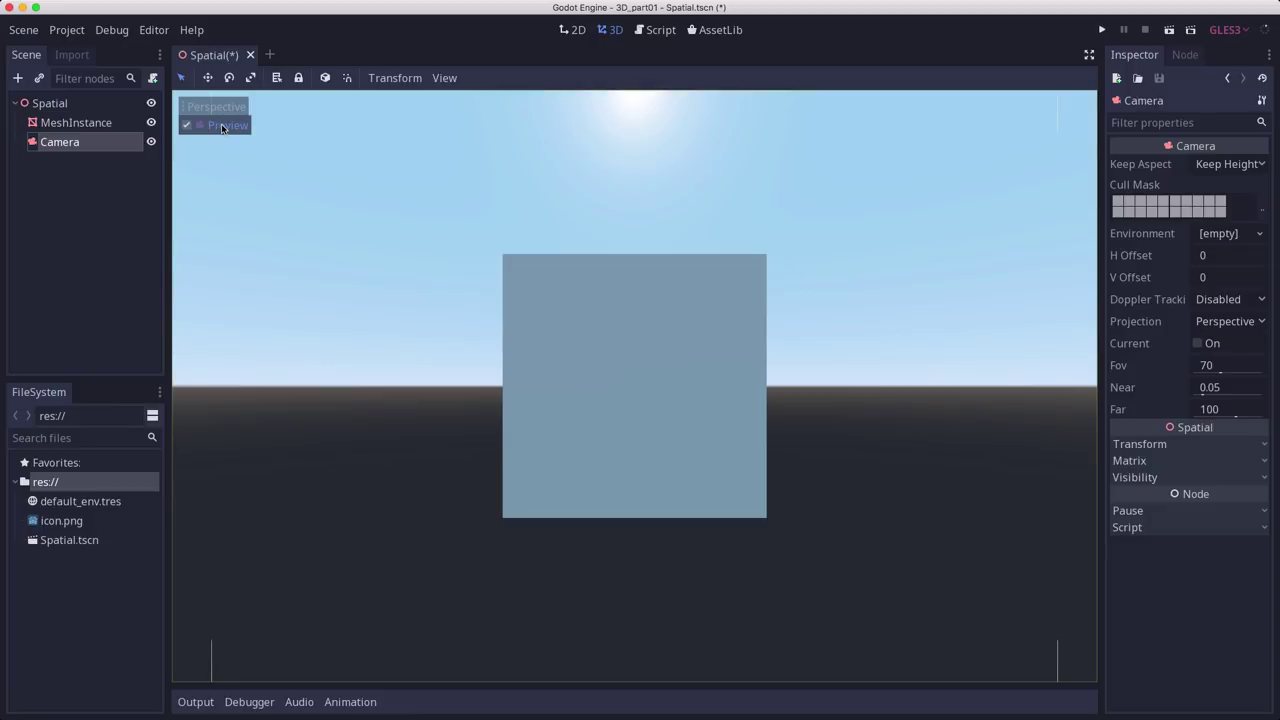
pyautogui.click(223, 126)
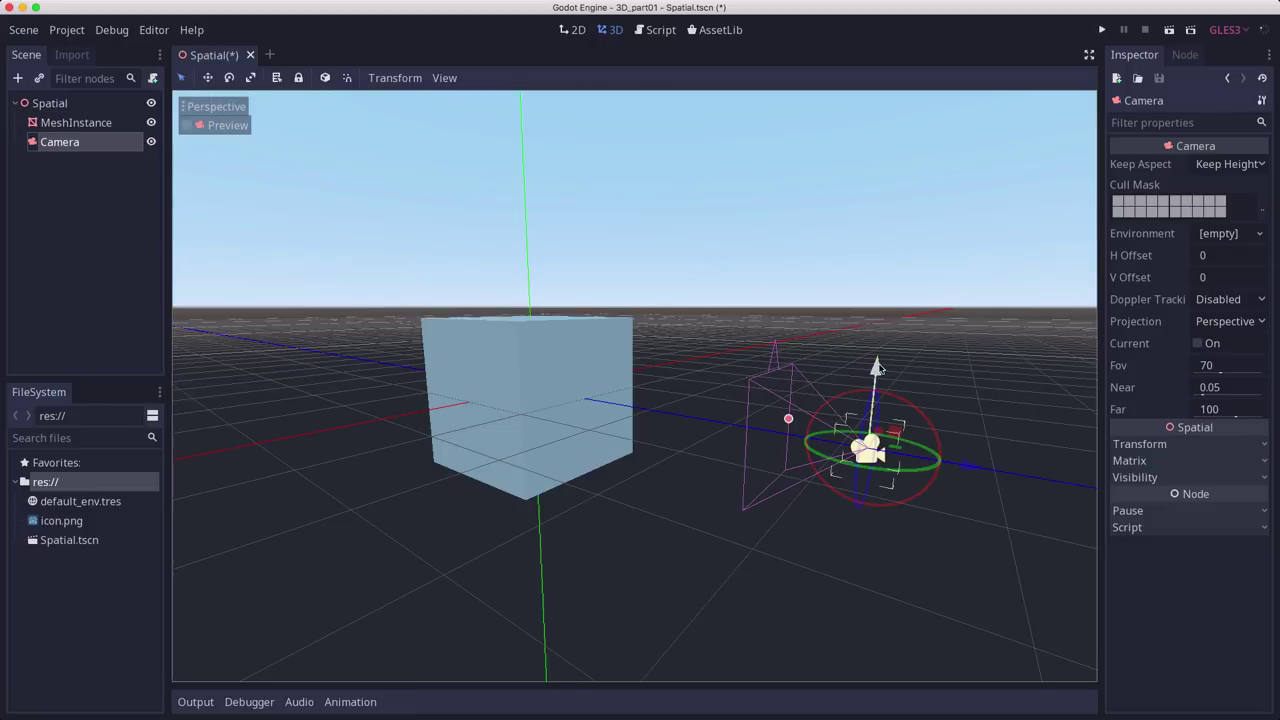
pyautogui.moveTo(879, 352); pyautogui.dragTo(891, 170)
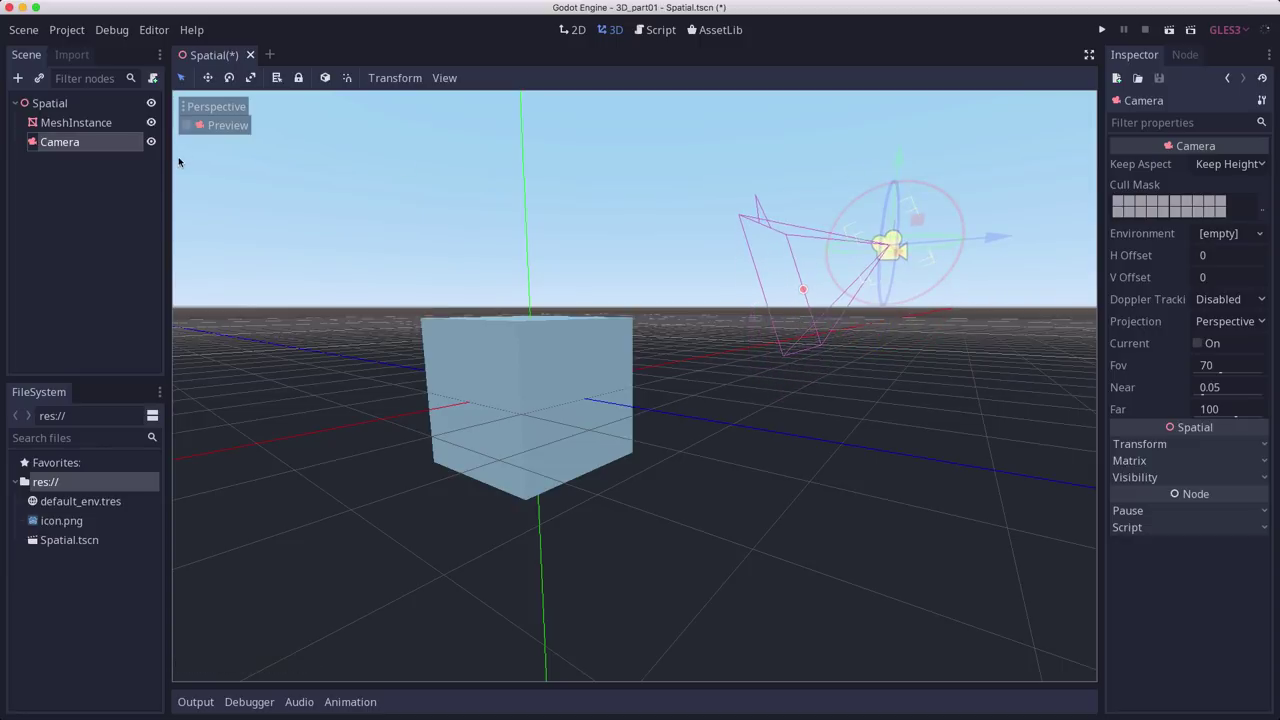
pyautogui.click(225, 127)
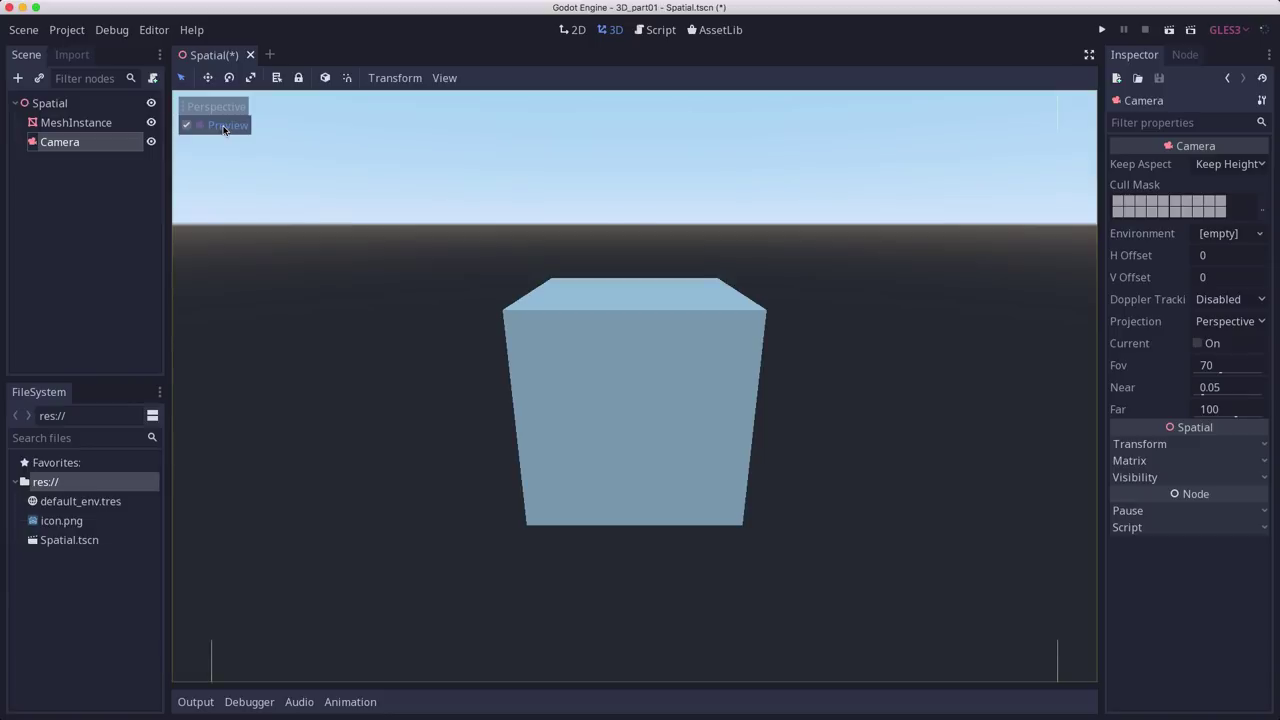
pyautogui.click(225, 127)
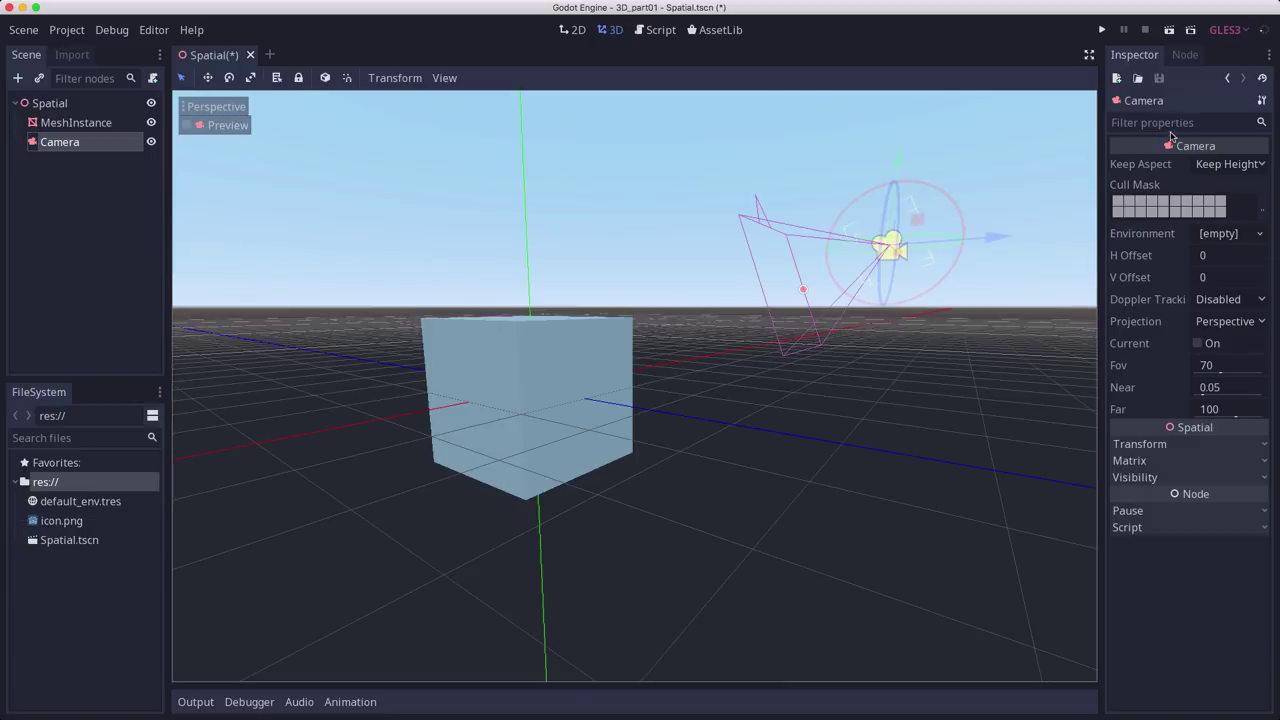
pyautogui.click(1169, 30)
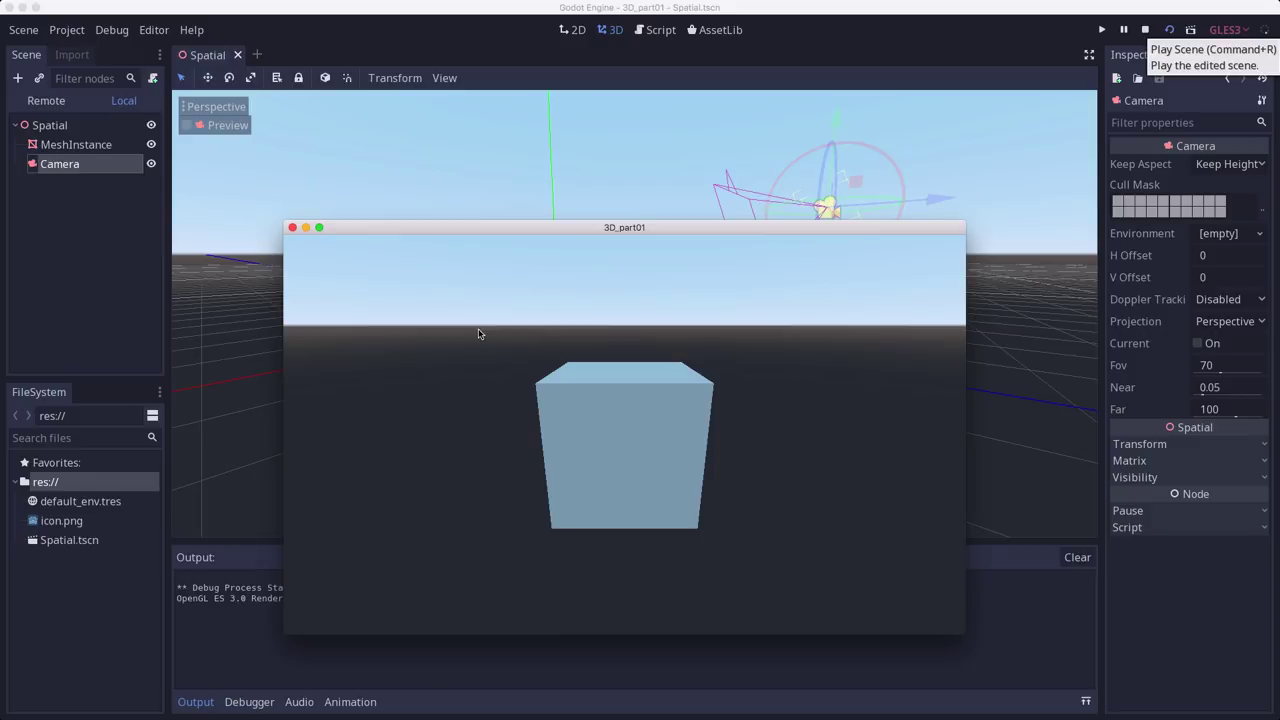
# Close the running 3D_part01 game window, returning to the editor's Spatial.tscn scene.
pyautogui.click(292, 228)
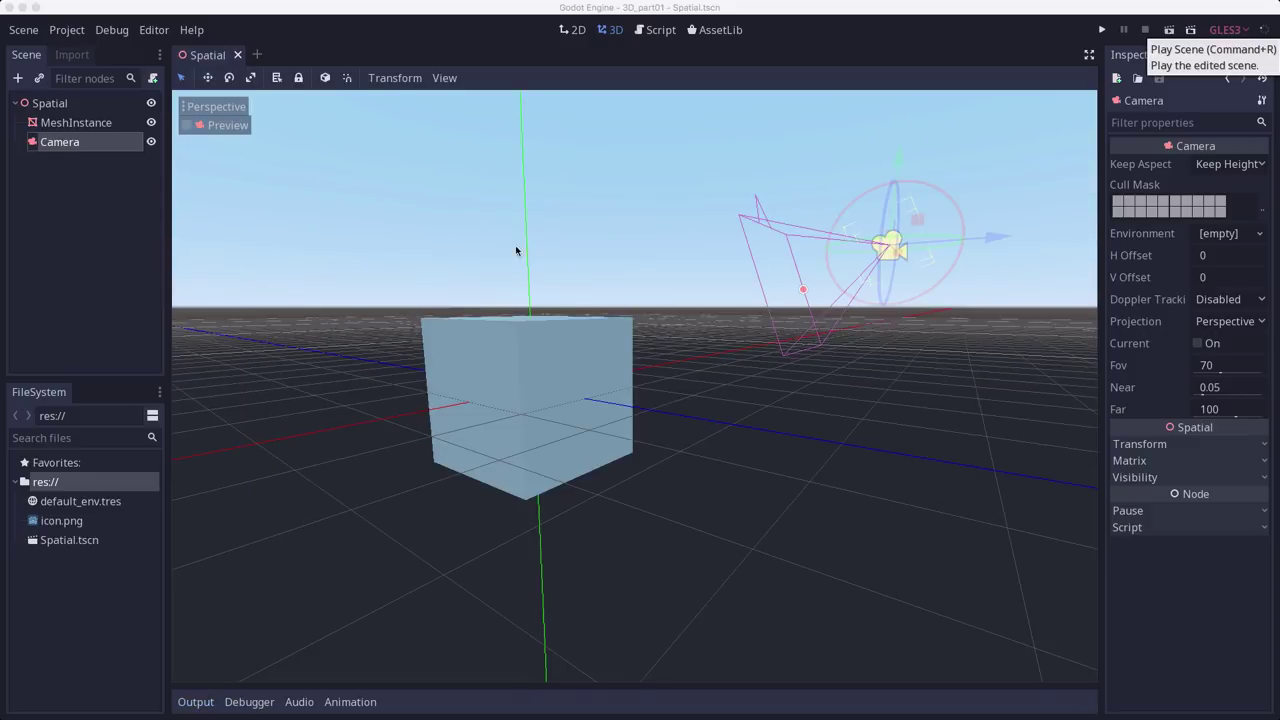